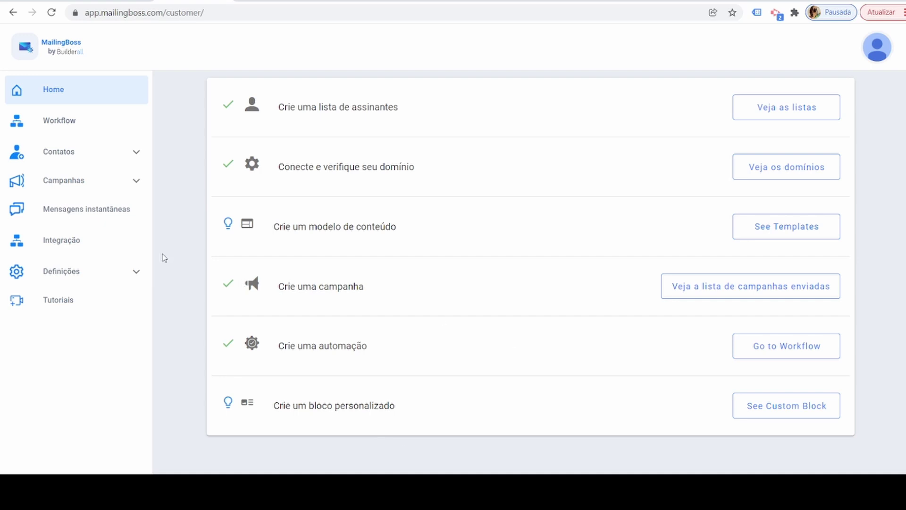
# - Create a new campaign named "Link de Download" with the Automação campaign type
pyautogui.click(108, 177)
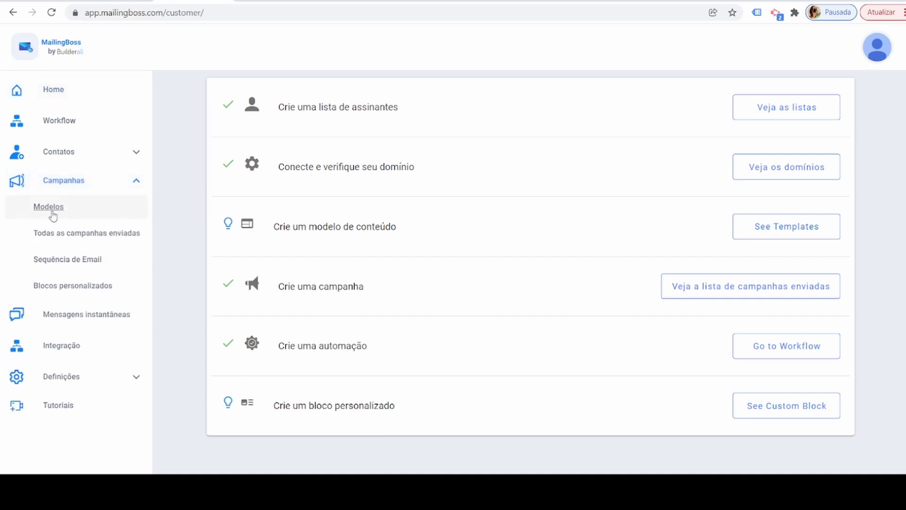
pyautogui.click(90, 246)
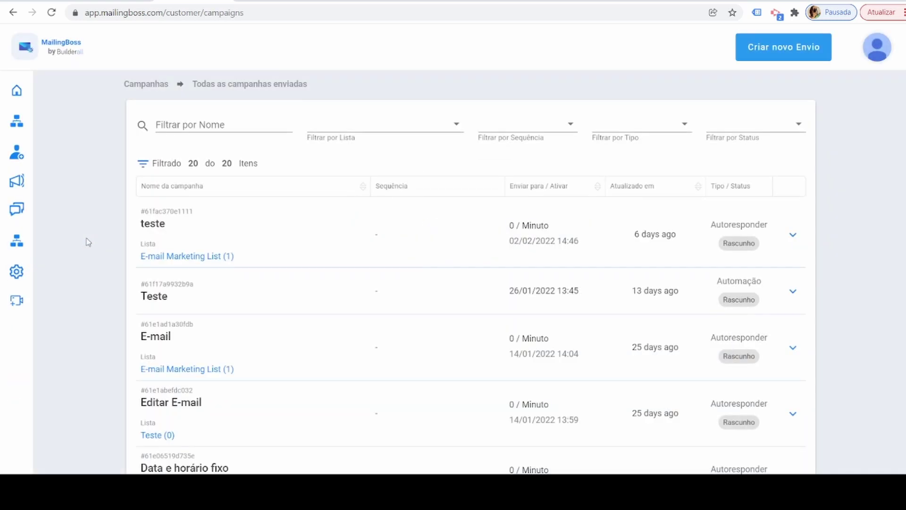
pyautogui.click(785, 45)
pyautogui.click(401, 186)
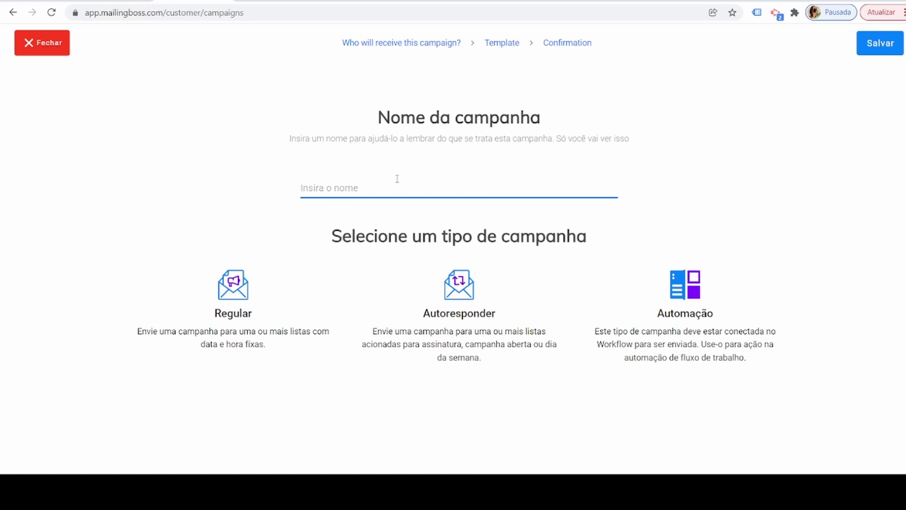
pyautogui.write('Link de Download')
pyautogui.press('Tab')
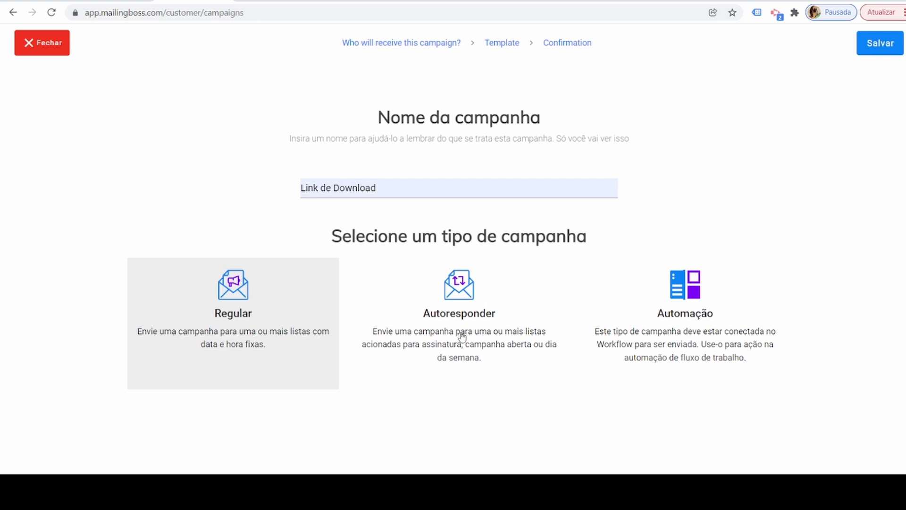
pyautogui.click(693, 331)
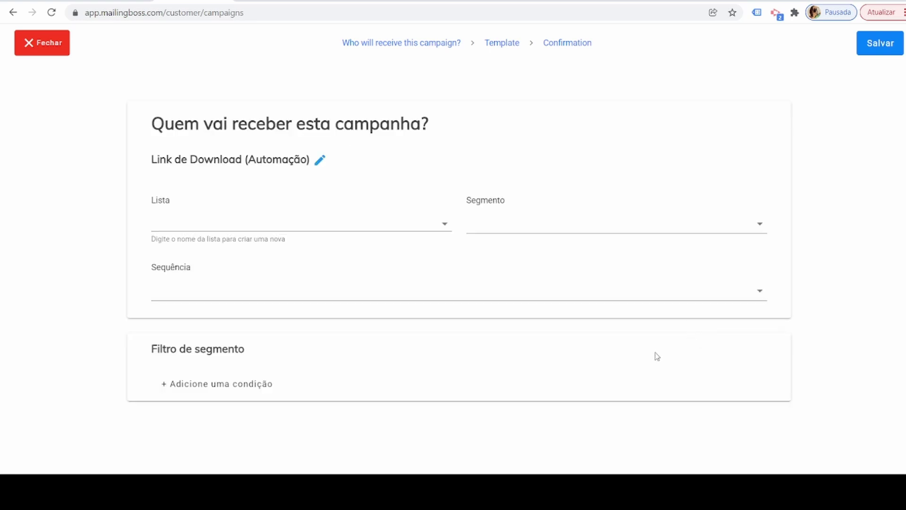
# - Assign the Coffe list as the campaign's recipients and save to continue to the e-mail template
pyautogui.click(427, 222)
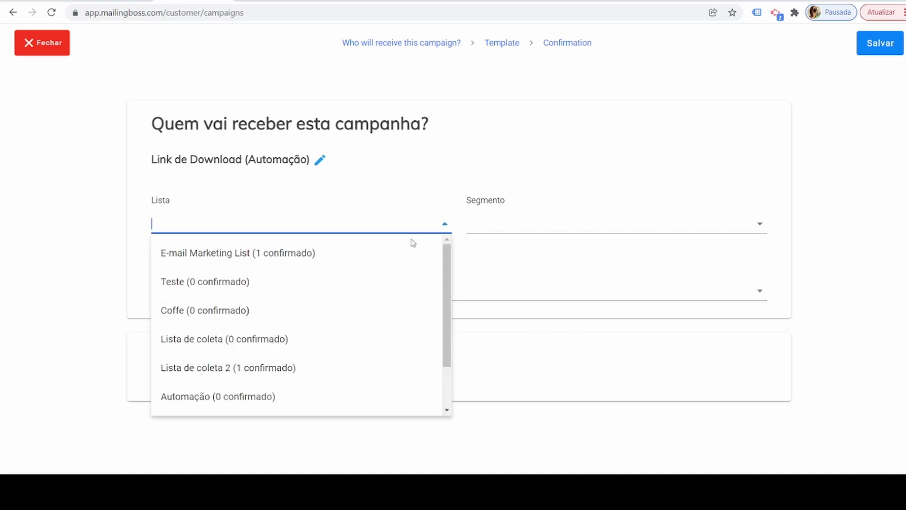
pyautogui.click(376, 307)
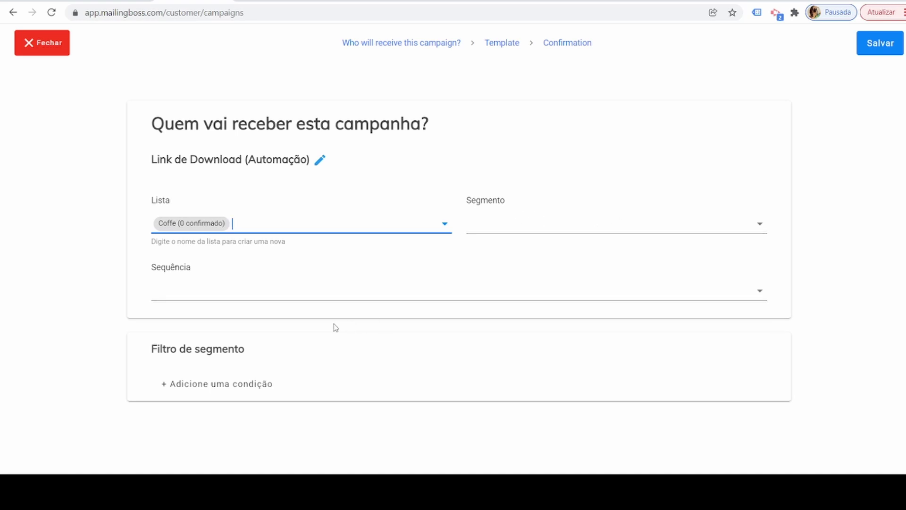
pyautogui.click(874, 50)
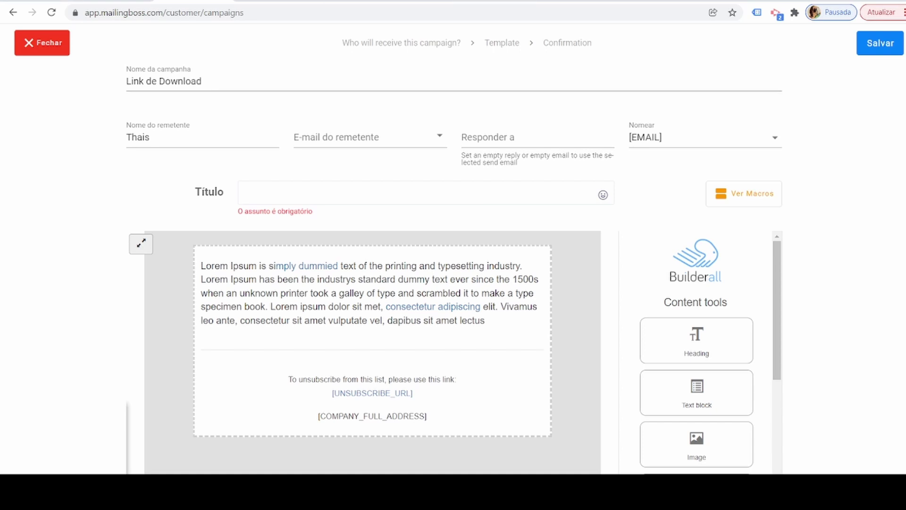
# - Leave the template editor and reopen the Link de Download campaign for editing from all sent campaigns
pyautogui.hotkey('alt', 'Left')
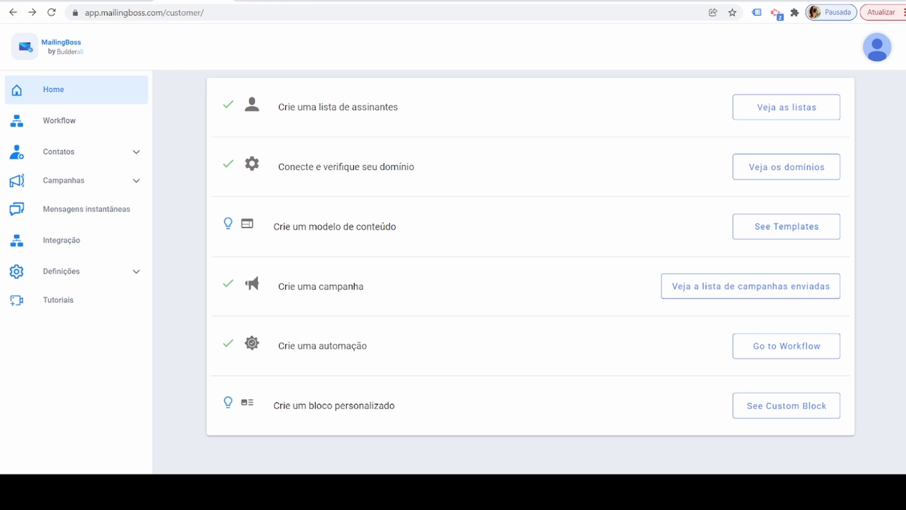
pyautogui.click(55, 180)
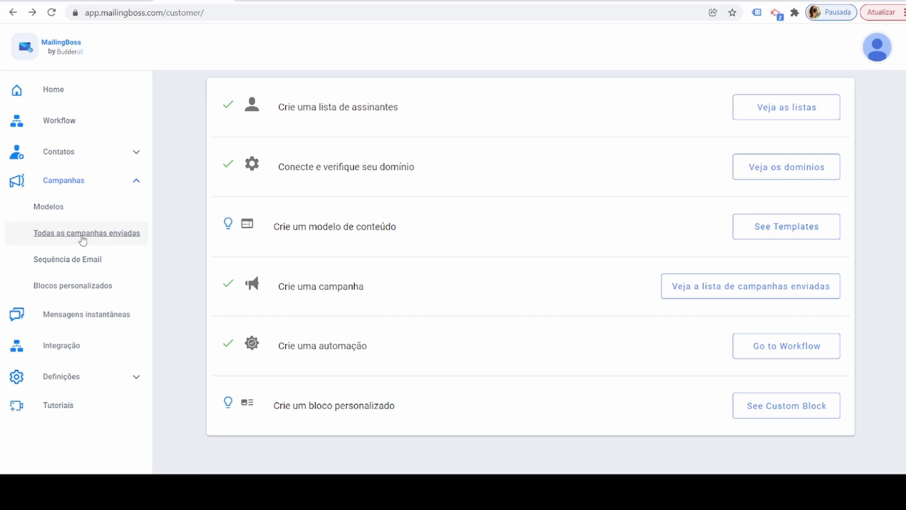
pyautogui.click(82, 239)
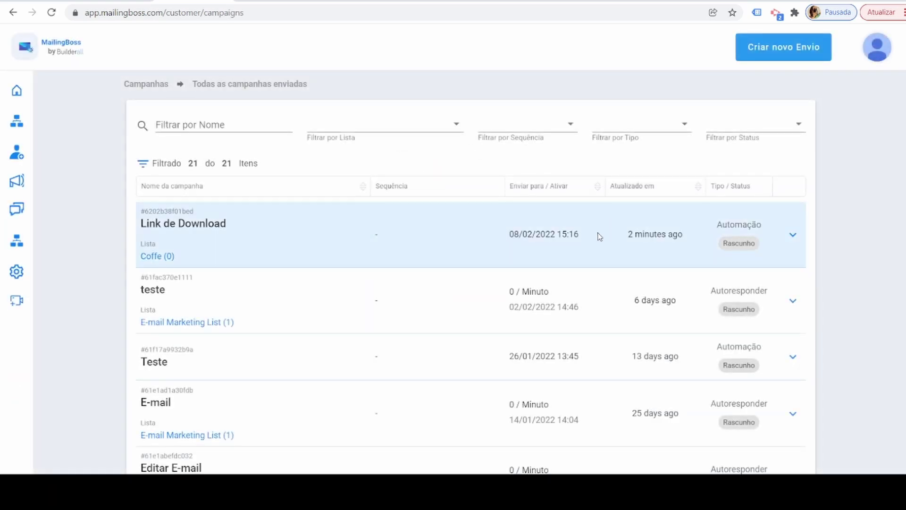
pyautogui.click(797, 235)
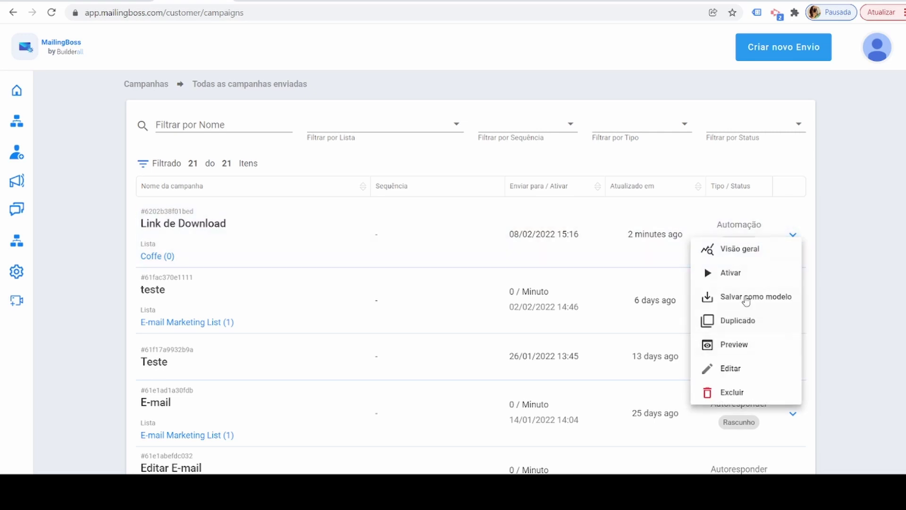
pyautogui.click(751, 380)
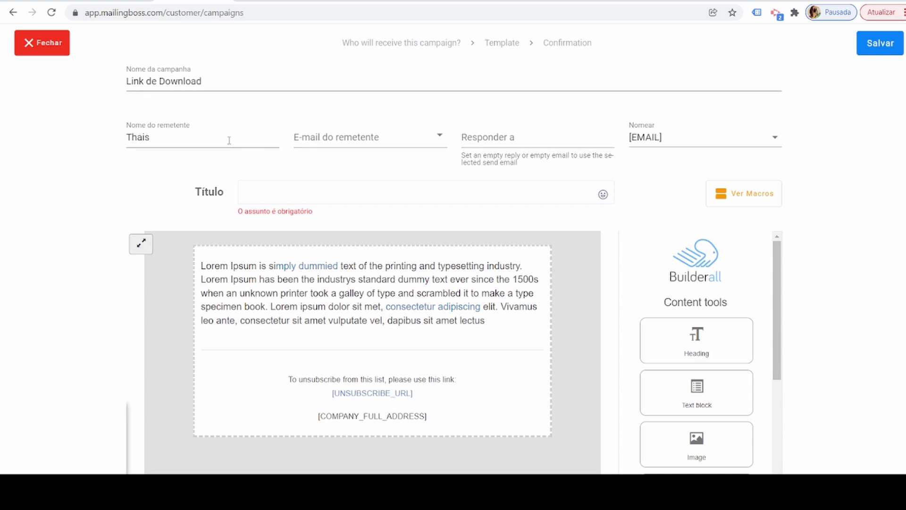
# - Choose the contact address on the thenew.ml domain as the sender e-mail and set the e-mail title to "link"
pyautogui.click(420, 138)
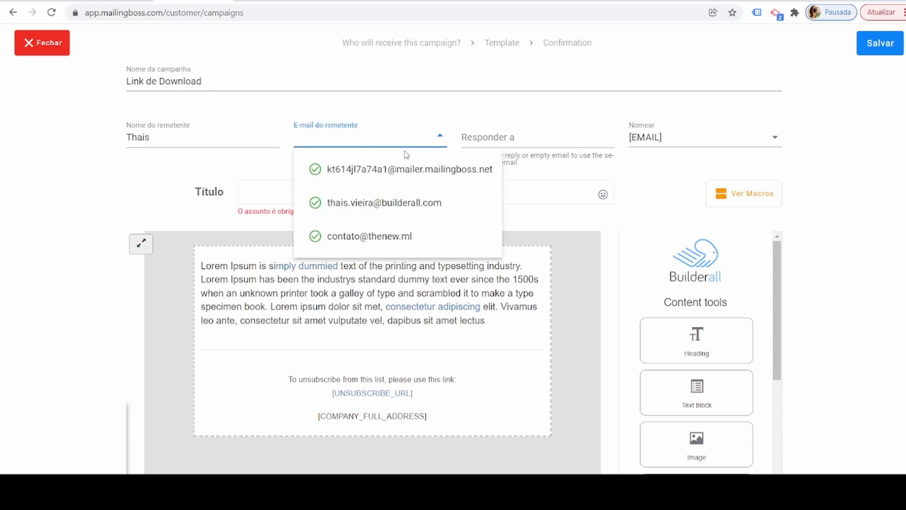
pyautogui.click(475, 238)
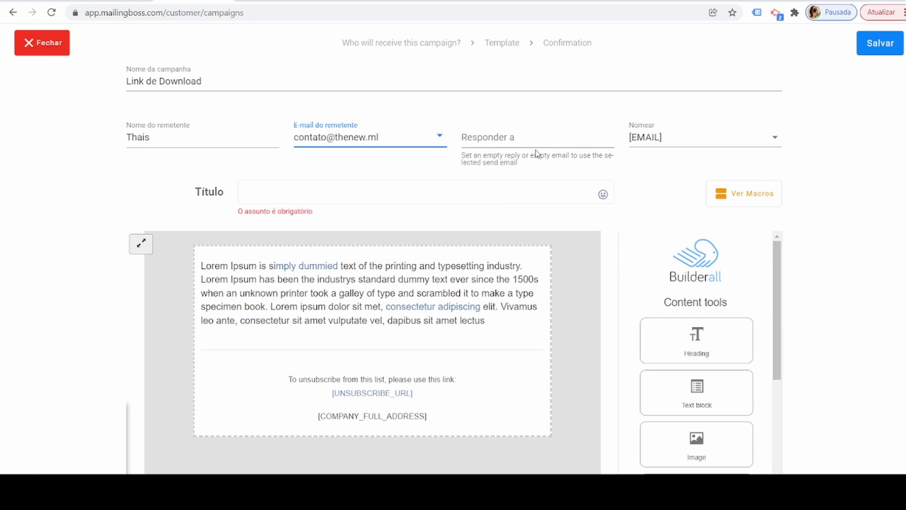
pyautogui.click(581, 184)
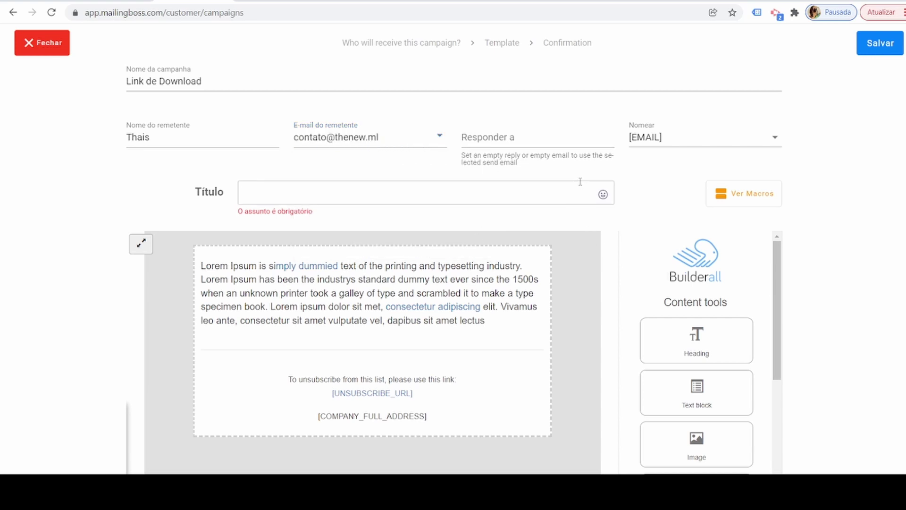
pyautogui.write('link')
# - Replace the placeholder paragraph in the e-mail body with "Boa tarde!" and, on a new line, "Clique abaixo para fazer o seu download:"
pyautogui.click(557, 261)
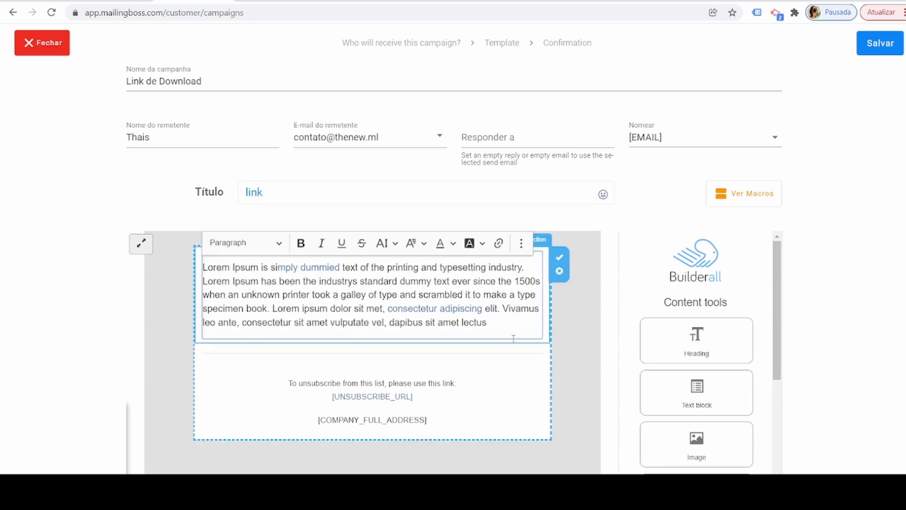
pyautogui.moveTo(496, 322); pyautogui.dragTo(180, 263)
pyautogui.click(177, 260)
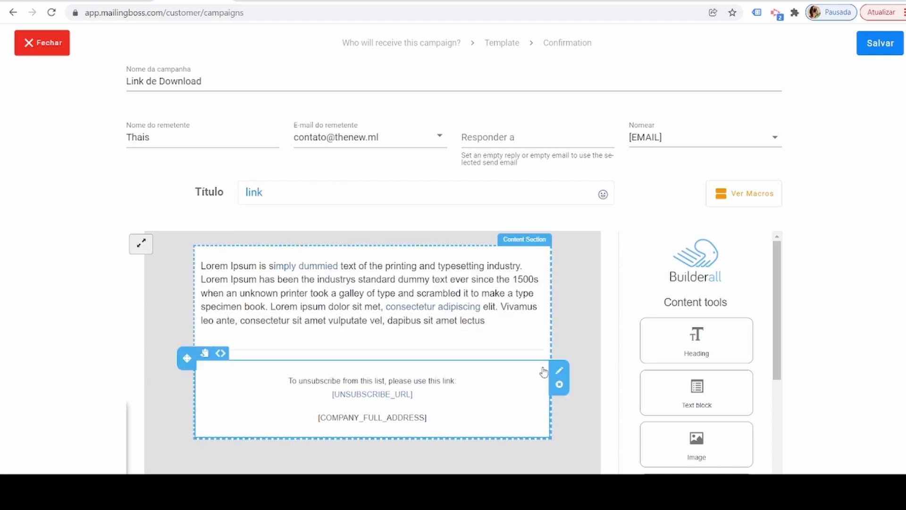
pyautogui.click(494, 326)
pyautogui.hotkey('ctrl', 'a')
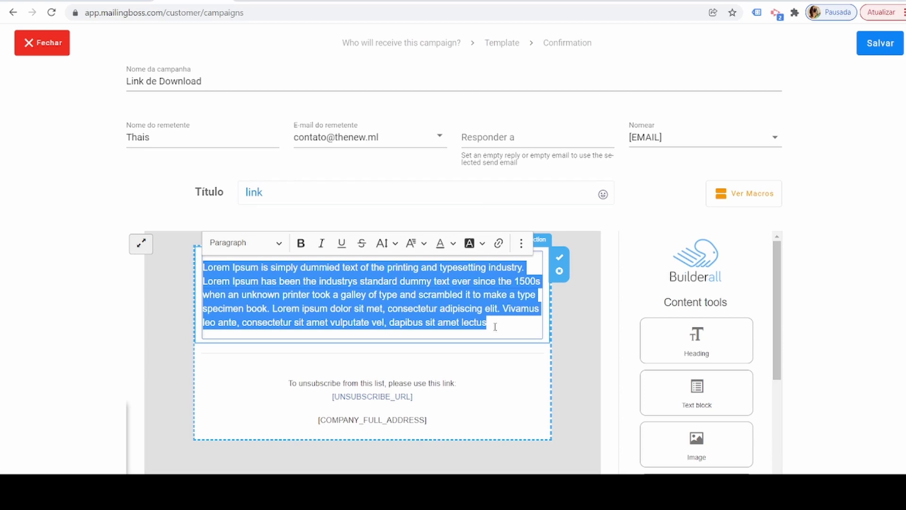
pyautogui.write('Boa t')
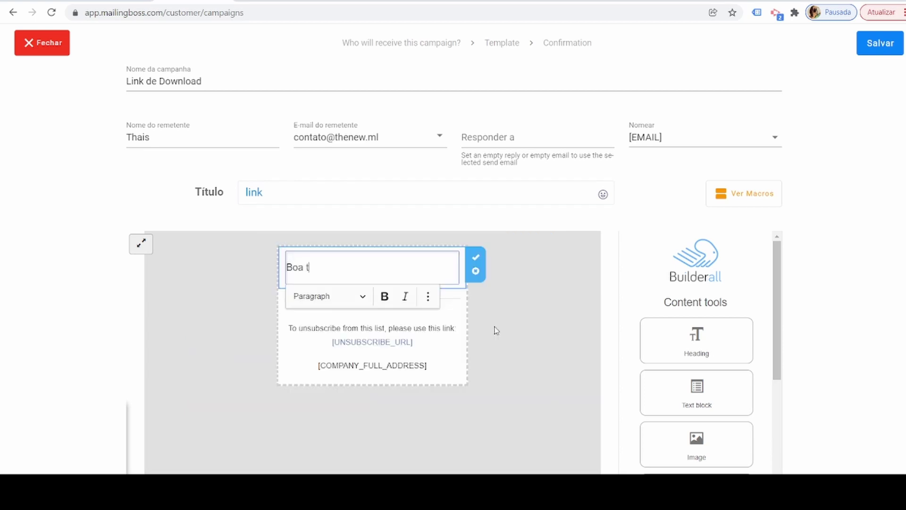
pyautogui.write('arde!')
pyautogui.press('Return')
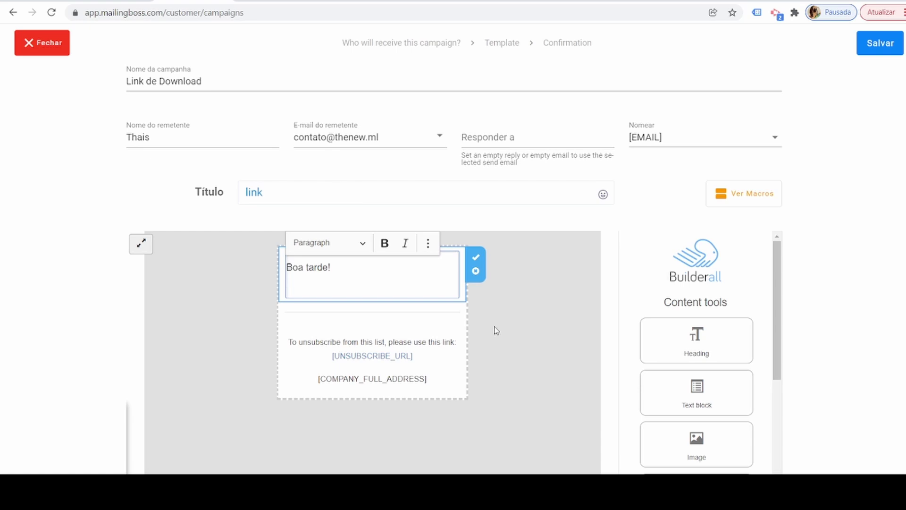
pyautogui.write('Clic')
pyautogui.press('BackSpace')
pyautogui.write('que abaixo para fazer o seu ')
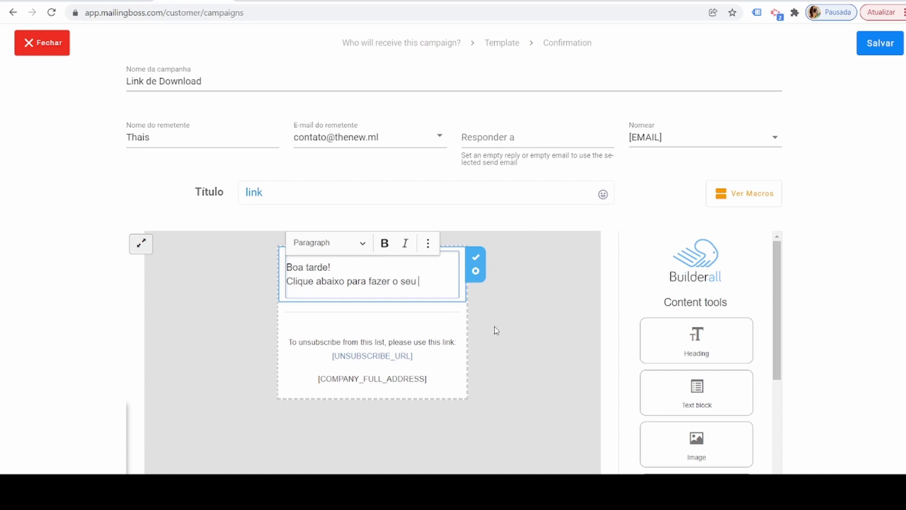
pyautogui.write('download:')
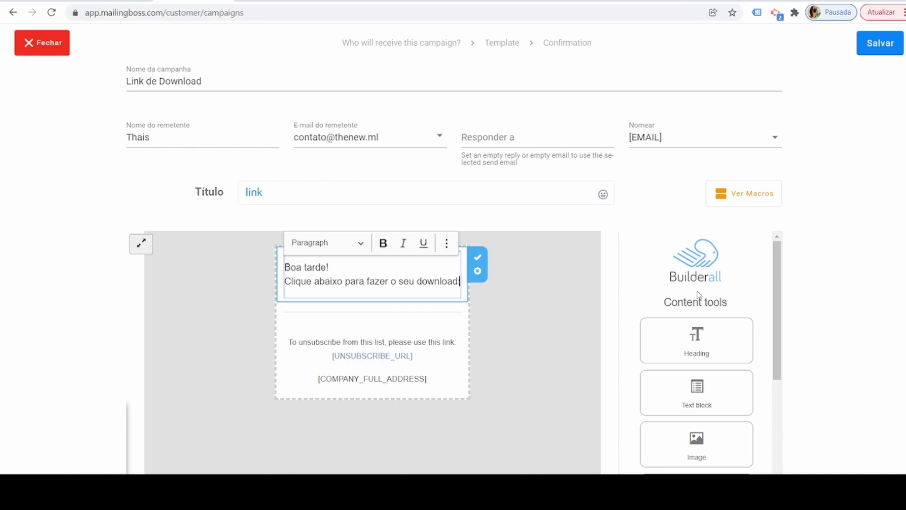
# - Insert a Button block between the body text and the unsubscribe section of the e-mail
pyautogui.scroll(-1, 687, 394)
pyautogui.scroll(-1, 687, 392)
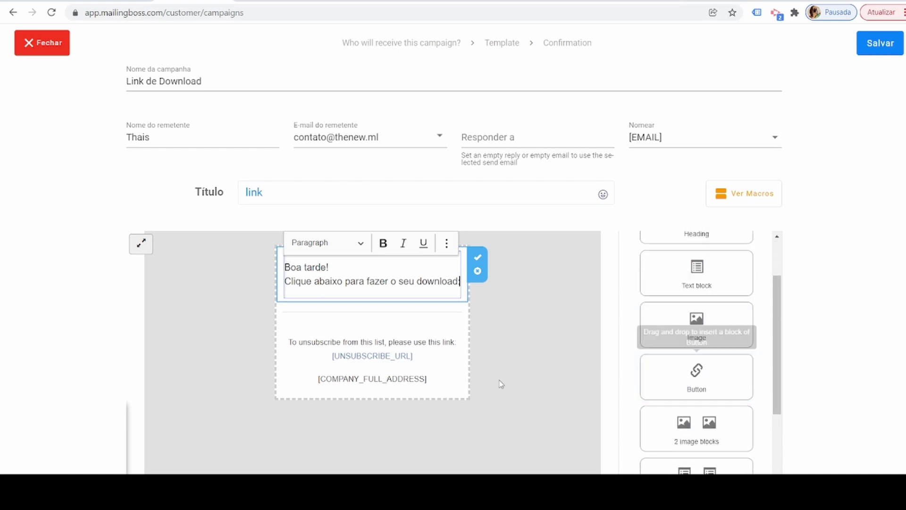
pyautogui.click(542, 367)
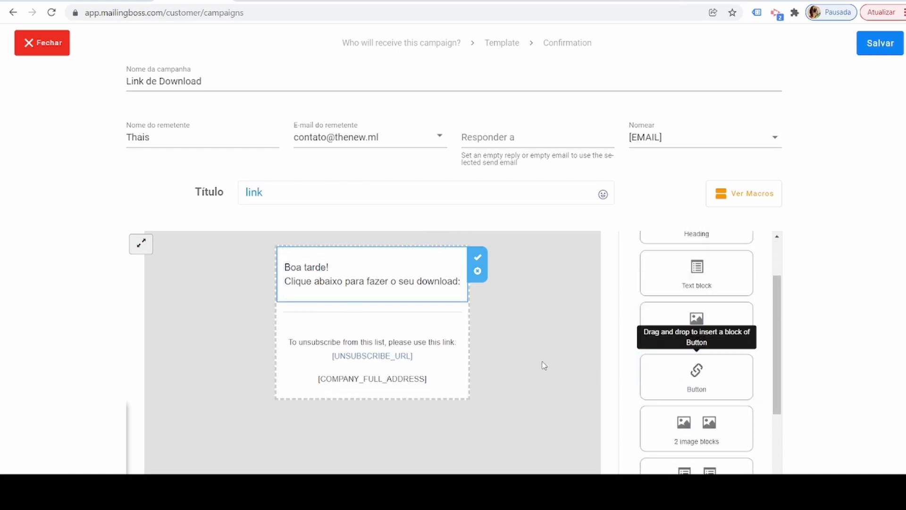
pyautogui.moveTo(737, 392); pyautogui.dragTo(379, 354)
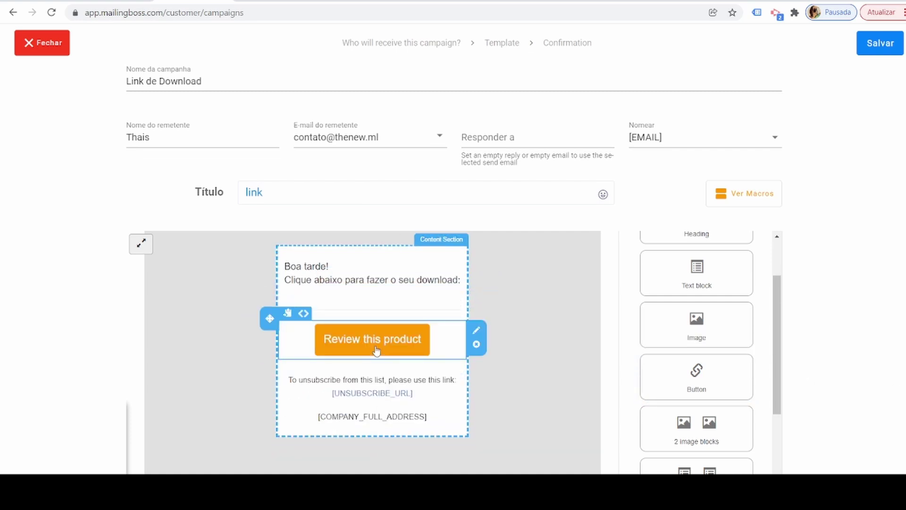
# - Link the new button to the funnel's download page URL and set its text to "Baixe Aqui"
pyautogui.click(378, 351)
pyautogui.click(371, 380)
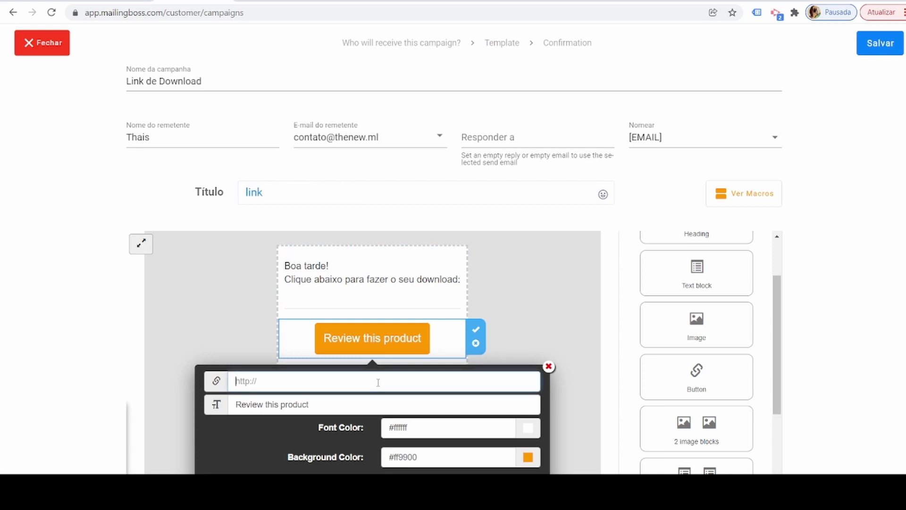
pyautogui.write('https://thais-vieira-demo-funnel-copy-3-copy.cheetah.builderall.com/download')
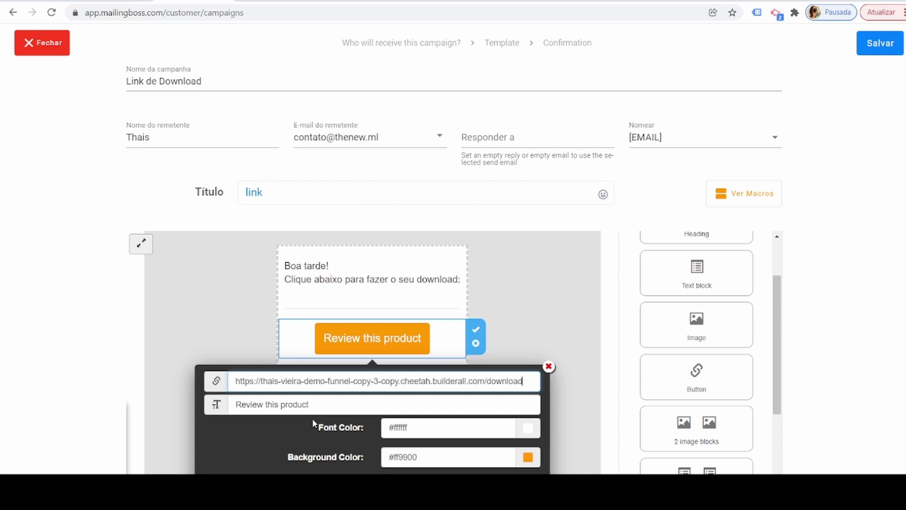
pyautogui.moveTo(310, 405); pyautogui.dragTo(229, 406)
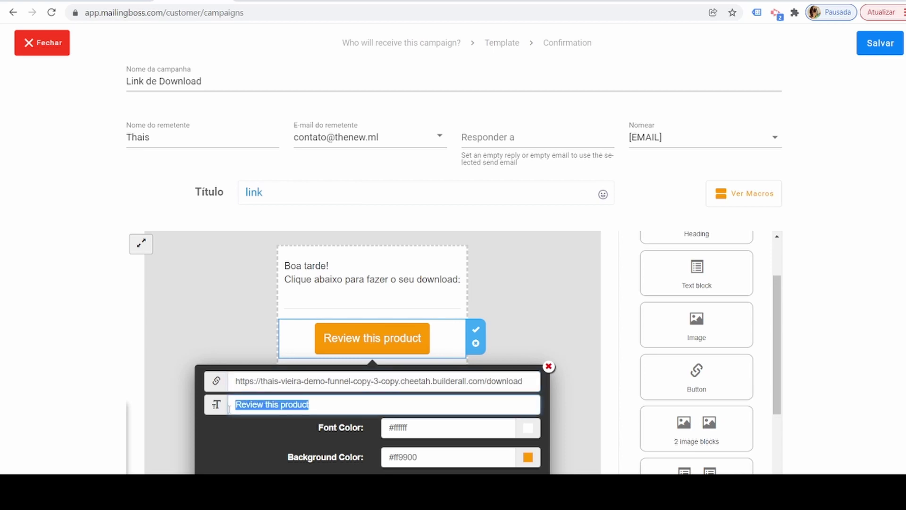
pyautogui.write('Baixe ')
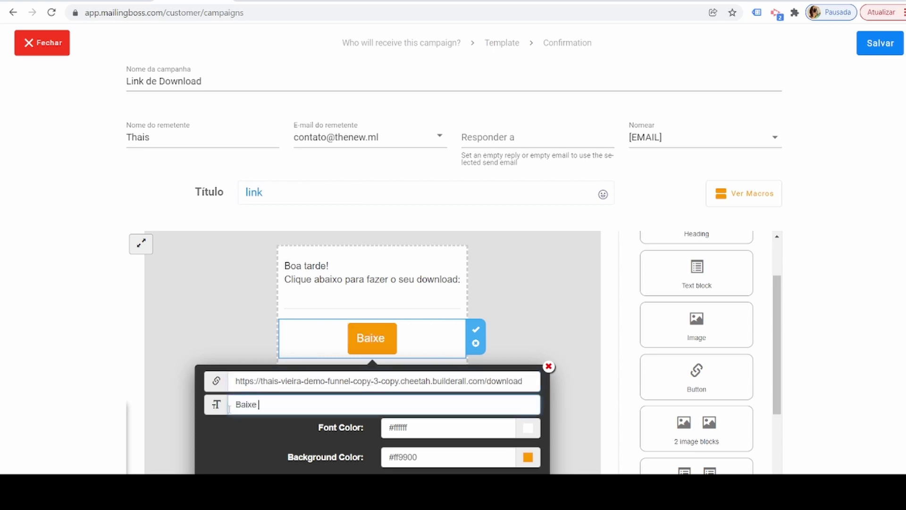
pyautogui.write('Aqui')
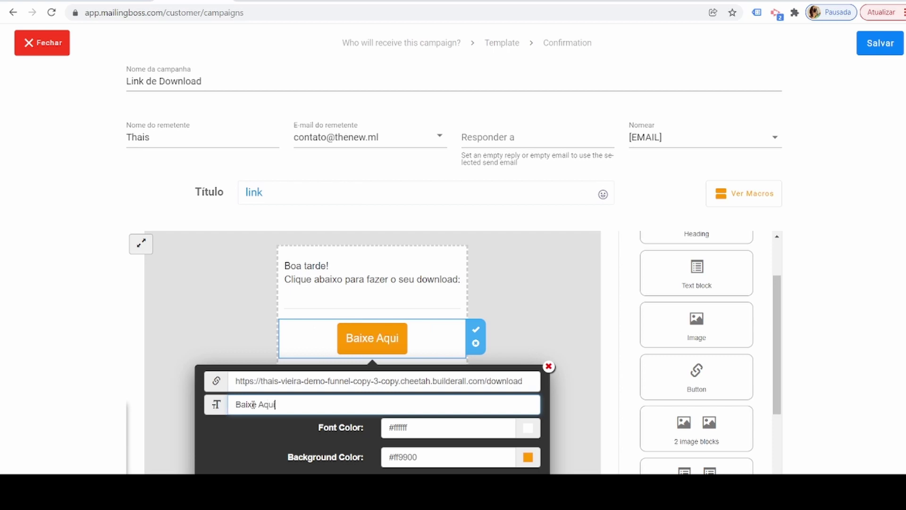
pyautogui.scroll(-1, 772, 265)
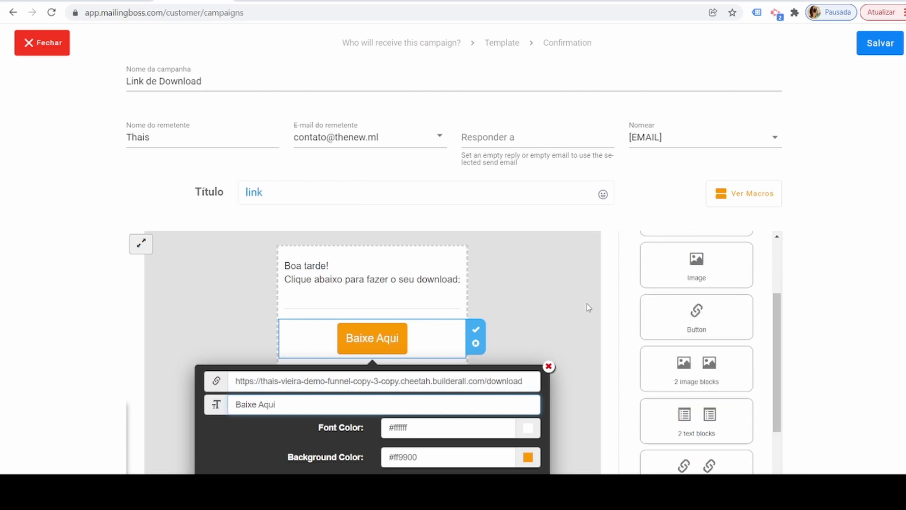
pyautogui.click(549, 367)
# - Save the finished e-mail template and proceed to the campaign's confirmation page
pyautogui.scroll(-1, 491, 395)
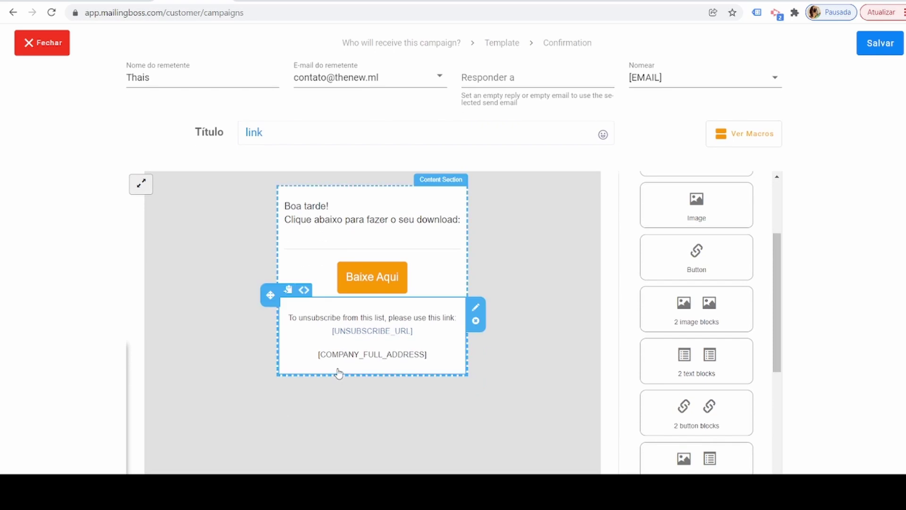
pyautogui.scroll(1, 887, 140)
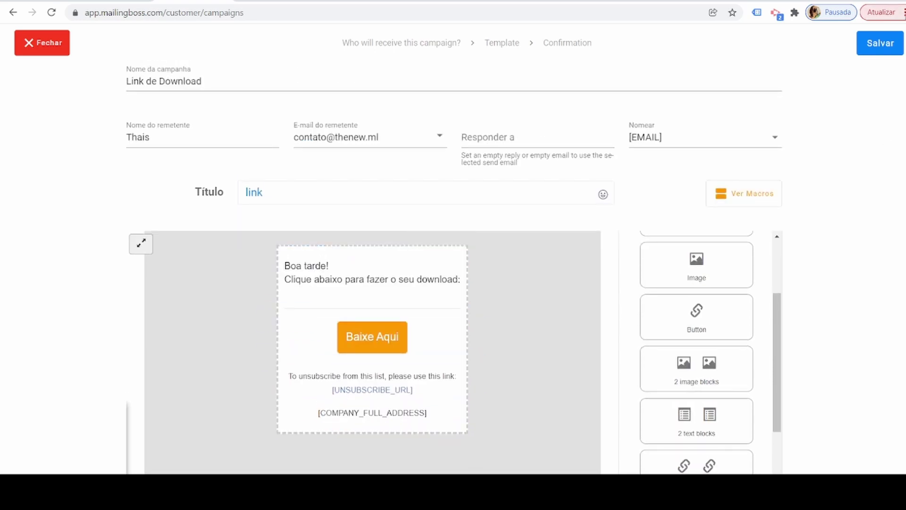
pyautogui.click(887, 48)
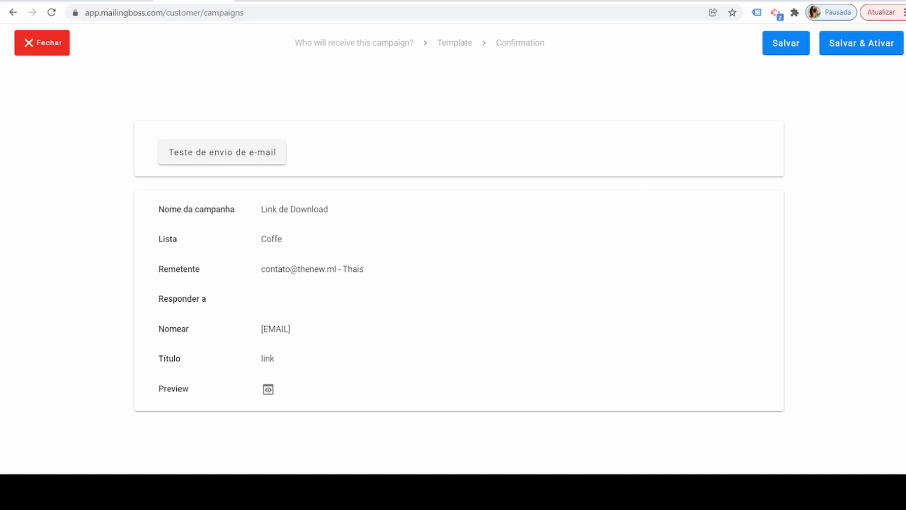
# - Save and activate the "Link de Download" campaign, and start creating a new workflow
pyautogui.click(870, 44)
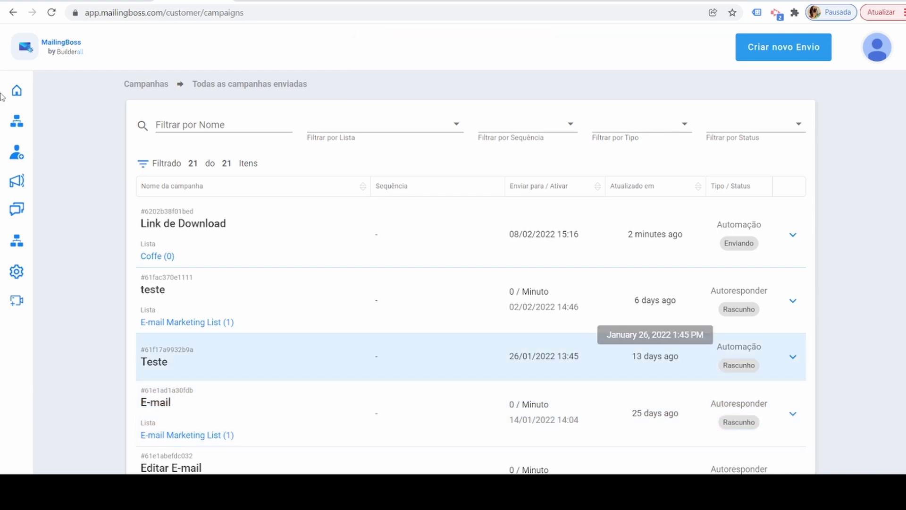
pyautogui.click(49, 123)
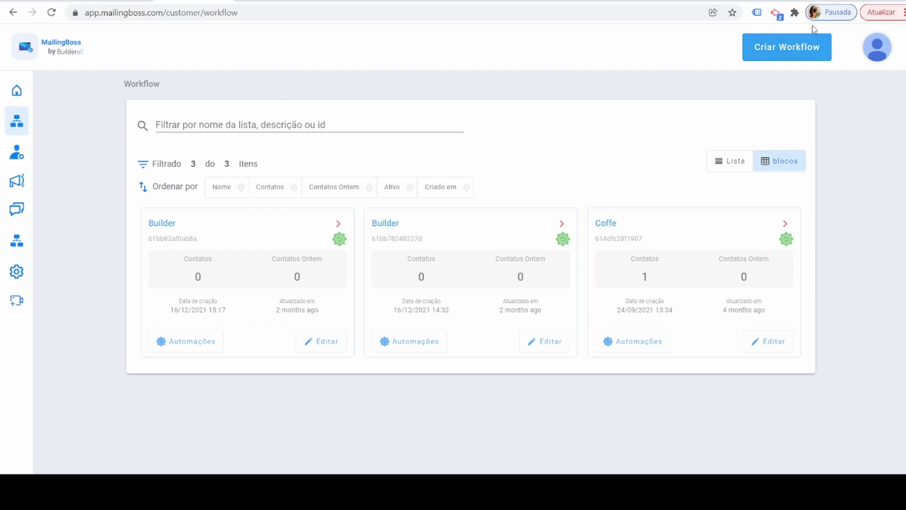
pyautogui.click(786, 57)
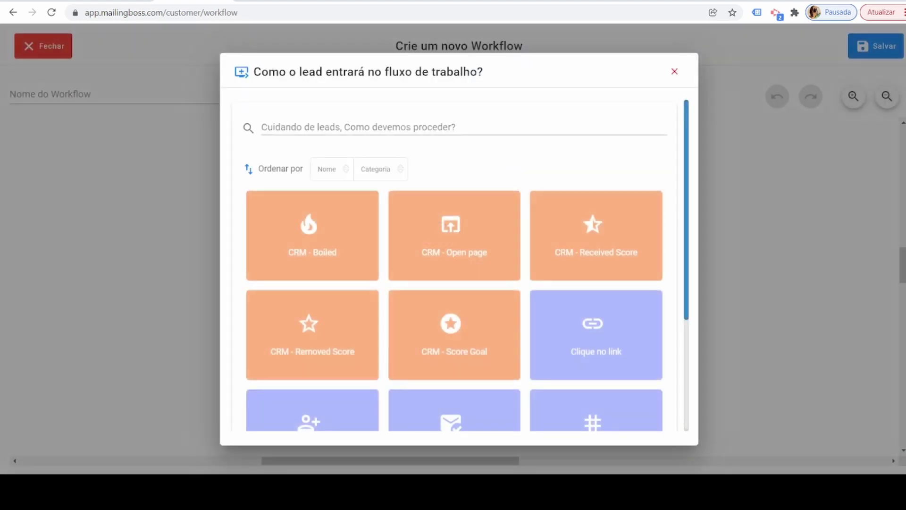
# - Set the workflow's entry trigger to "Em inscrito em" with the Coffe list and save it
pyautogui.scroll(-3, 466, 347)
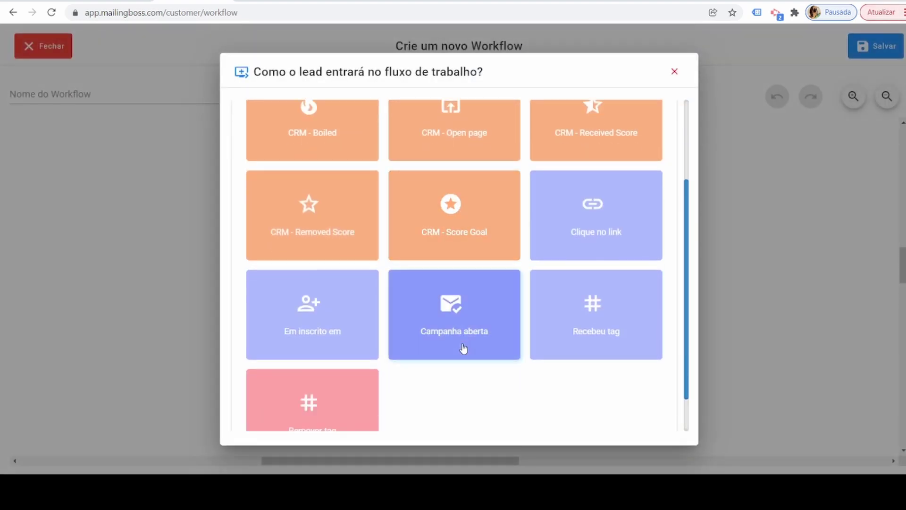
pyautogui.scroll(1, 465, 349)
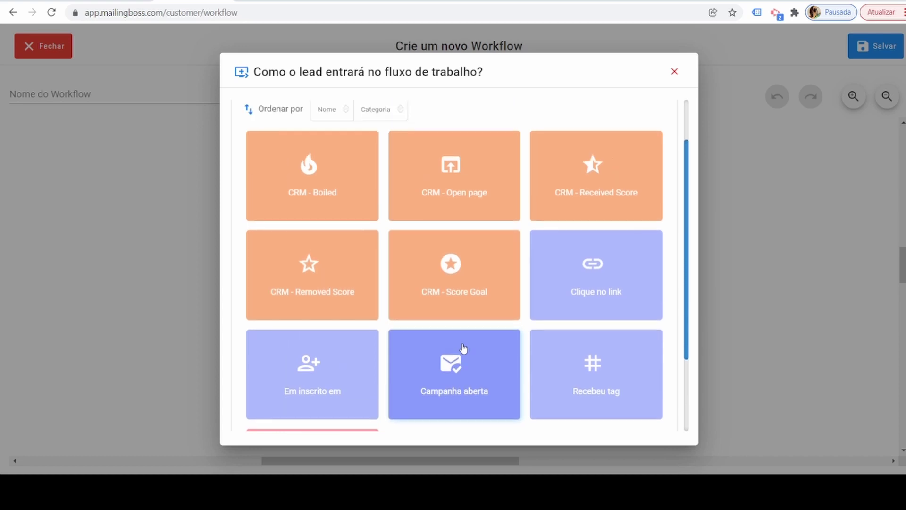
pyautogui.click(272, 402)
pyautogui.click(280, 255)
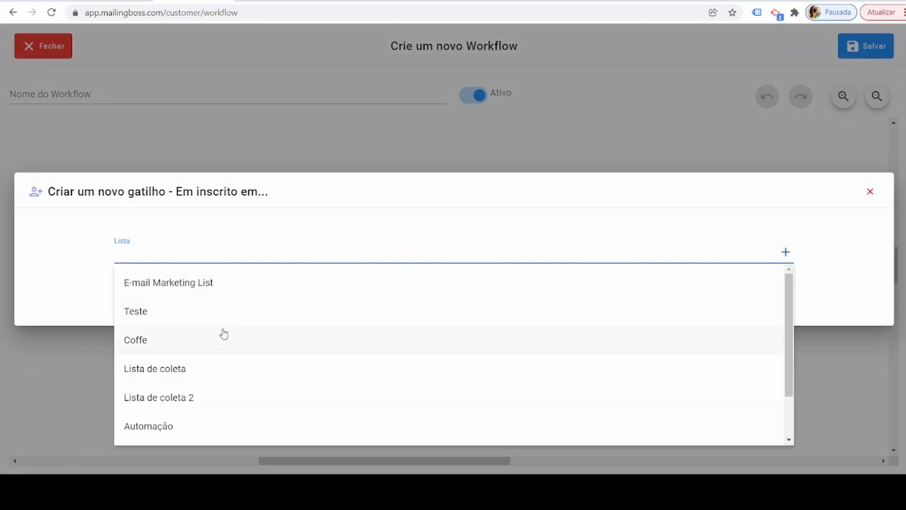
pyautogui.click(223, 335)
pyautogui.click(779, 292)
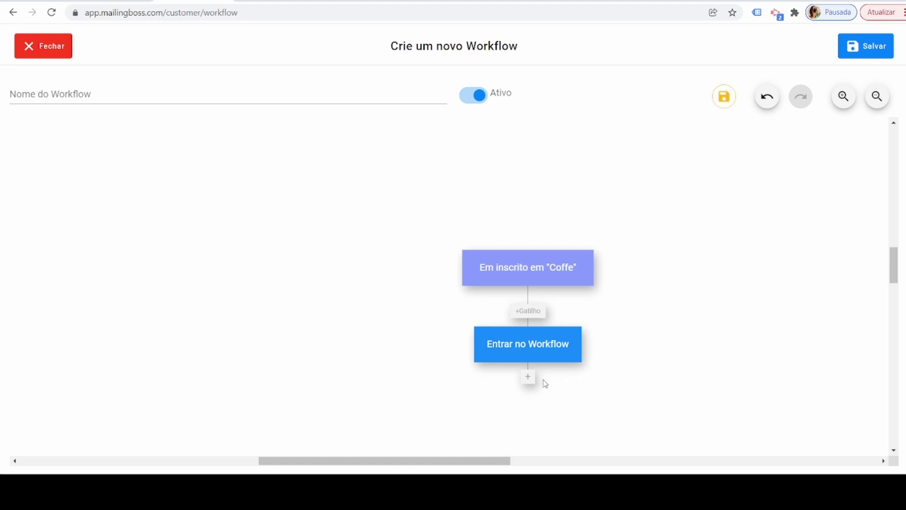
# - Add an "Enviar campanha" action below "Entrar no Workflow" that sends the Link de Download campaign, and save it
pyautogui.click(528, 378)
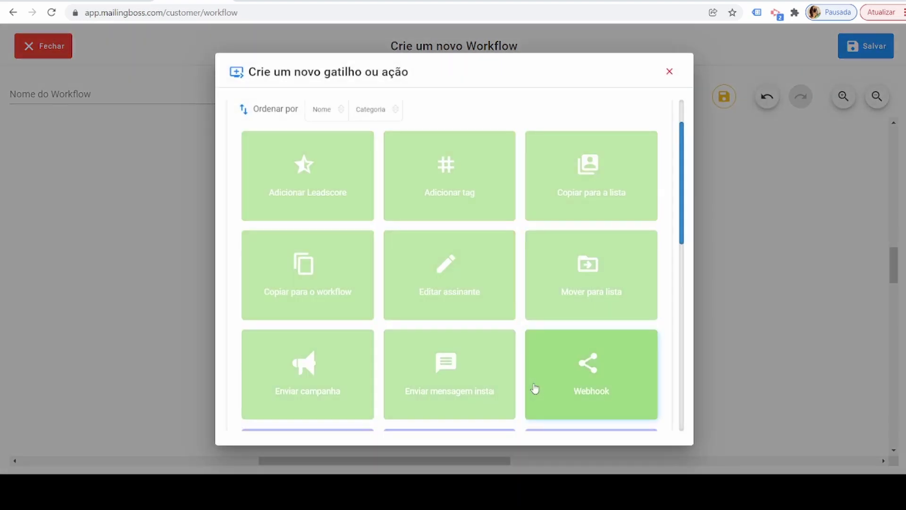
pyautogui.scroll(1, 516, 399)
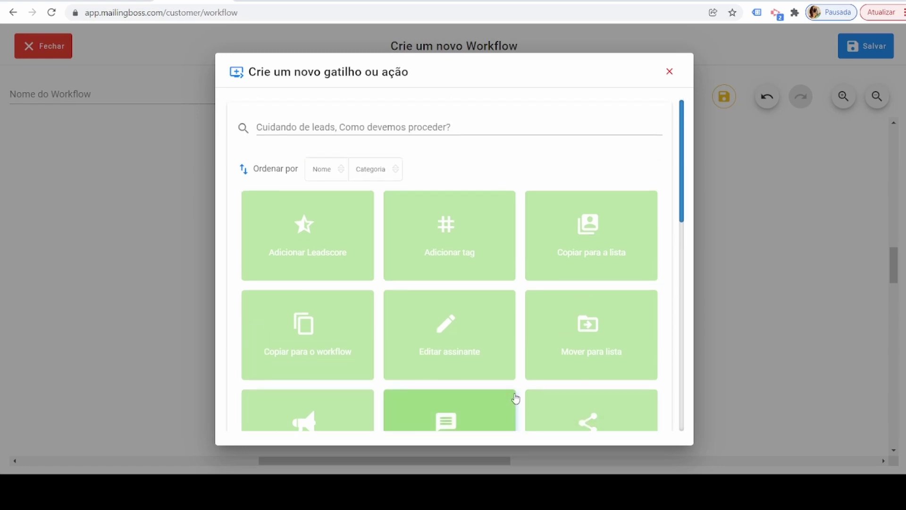
pyautogui.scroll(-5, 516, 399)
pyautogui.scroll(-5, 516, 399)
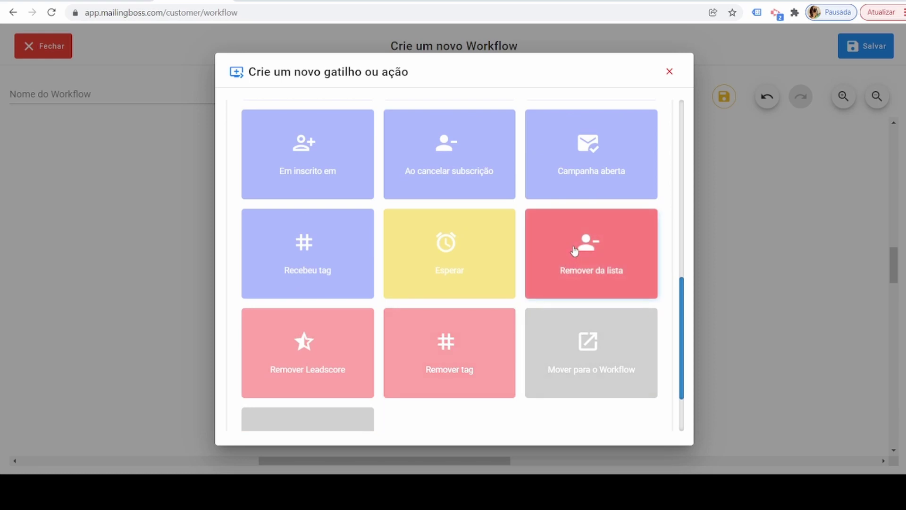
pyautogui.scroll(4, 567, 255)
pyautogui.scroll(4, 563, 256)
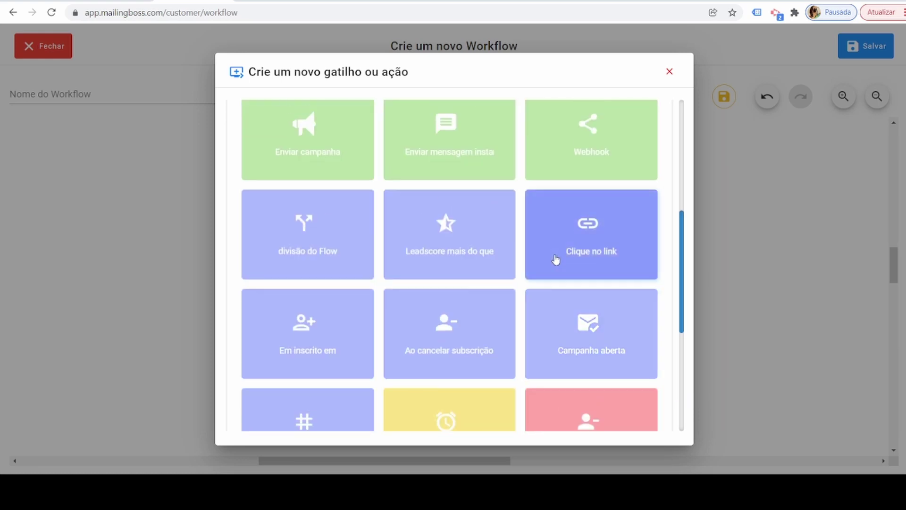
pyautogui.scroll(1, 266, 246)
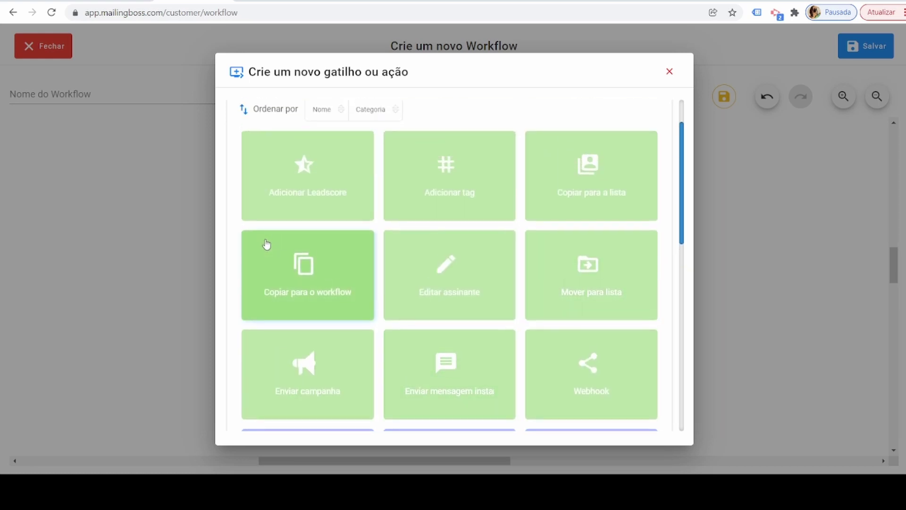
pyautogui.scroll(-1, 605, 286)
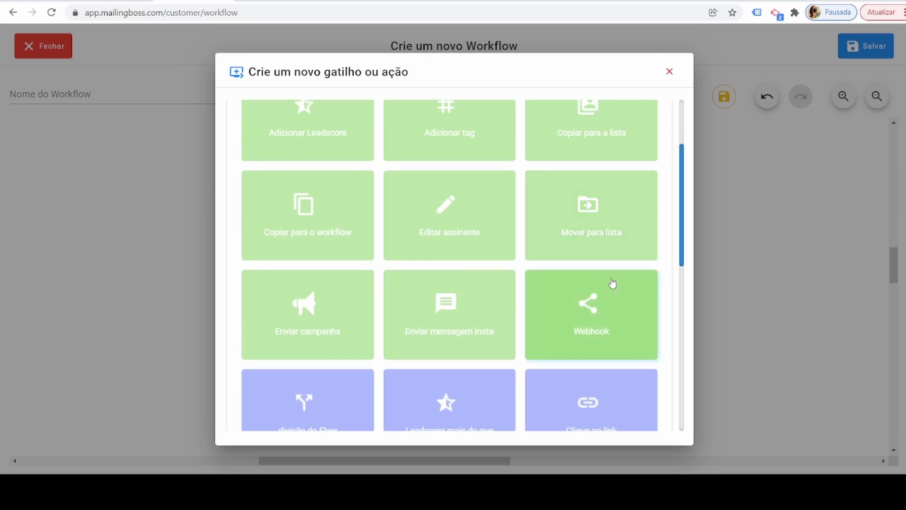
pyautogui.scroll(-1, 567, 288)
pyautogui.click(305, 274)
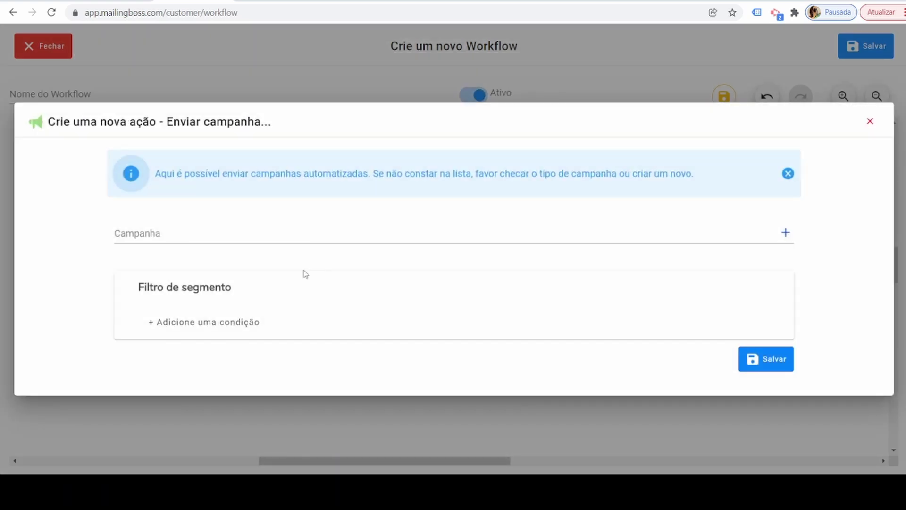
pyautogui.click(302, 227)
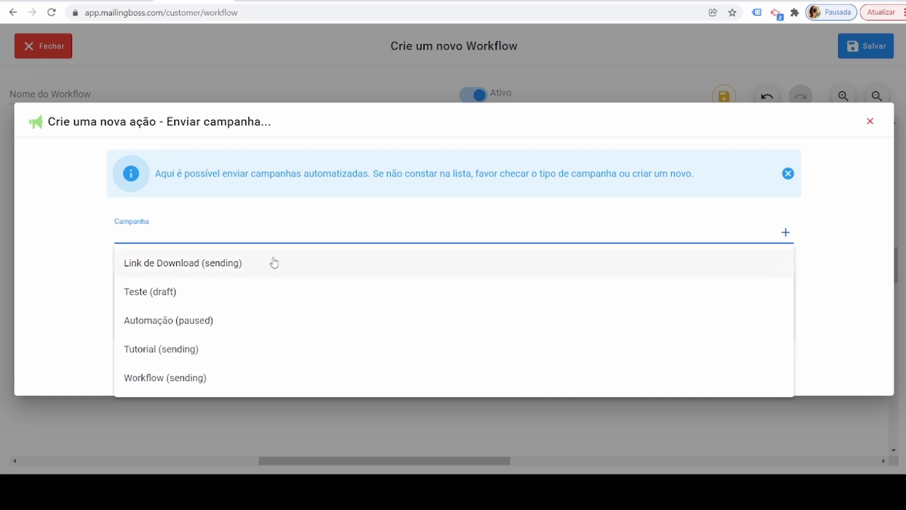
pyautogui.click(263, 267)
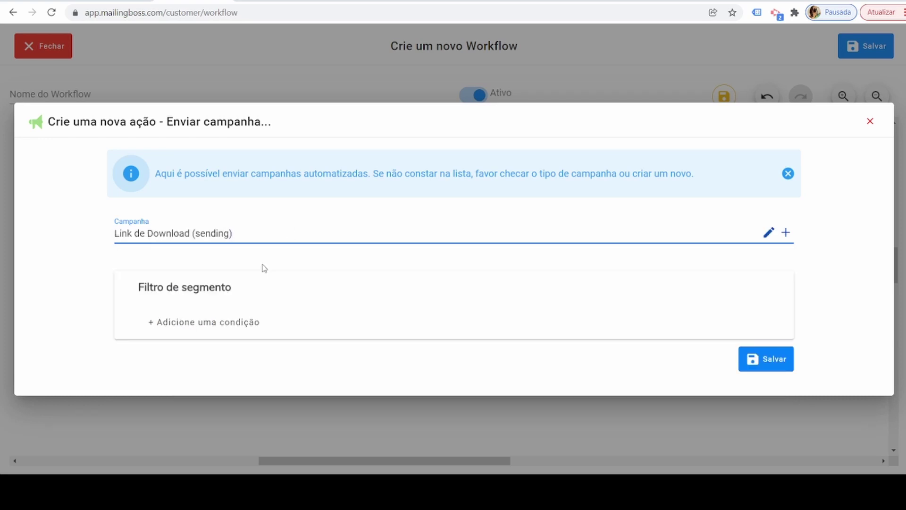
pyautogui.click(787, 360)
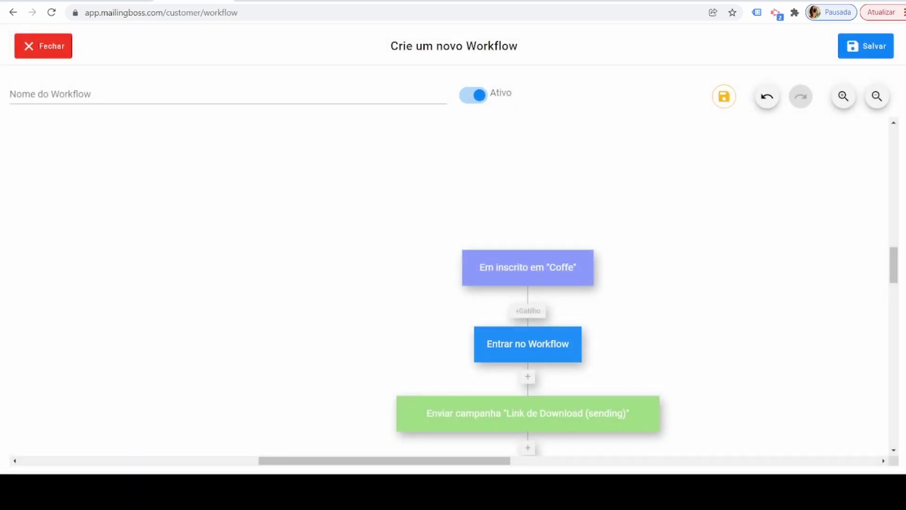
pyautogui.scroll(-4, 486, 313)
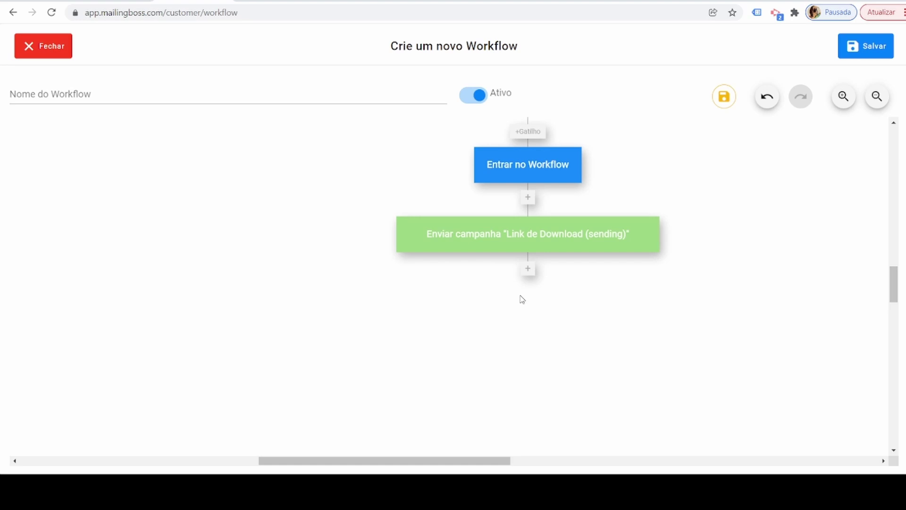
pyautogui.click(529, 269)
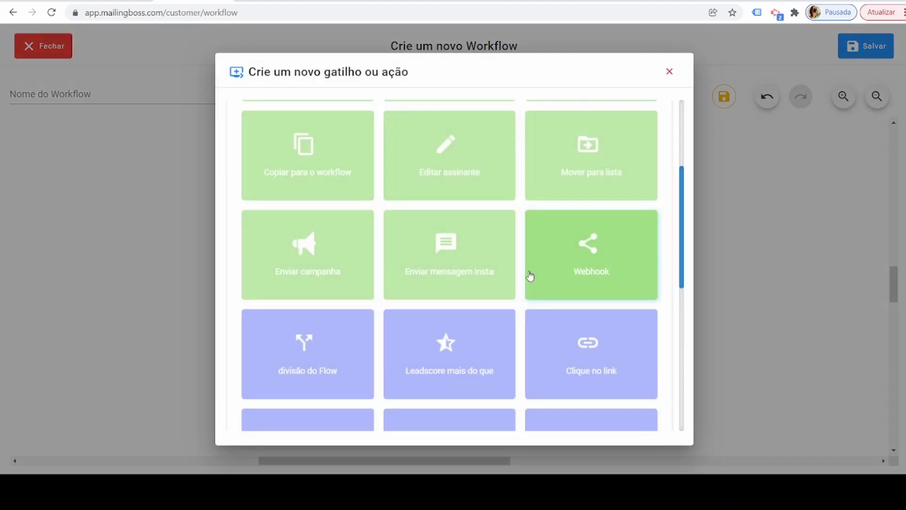
pyautogui.scroll(-5, 530, 276)
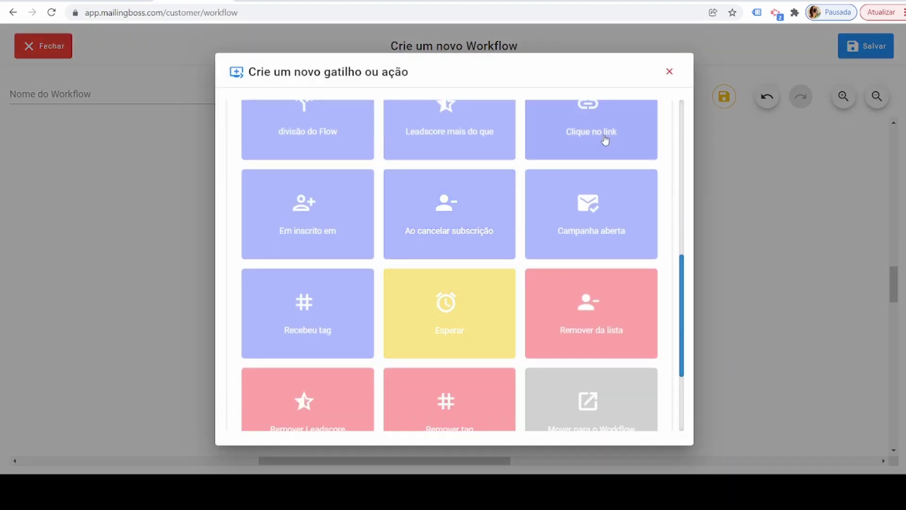
pyautogui.click(670, 71)
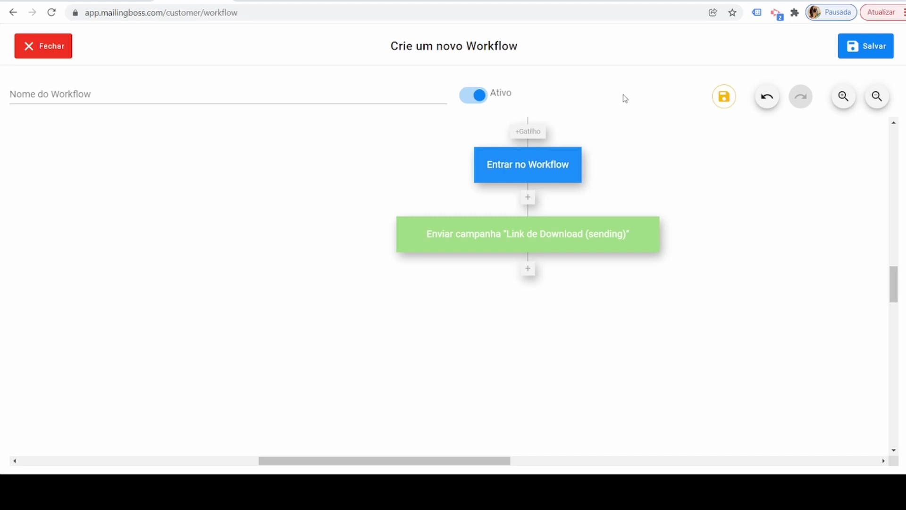
# - Add a "Clique no link" condition below the send action, using the Link de Download campaign and the funnel's download page URL
pyautogui.click(528, 276)
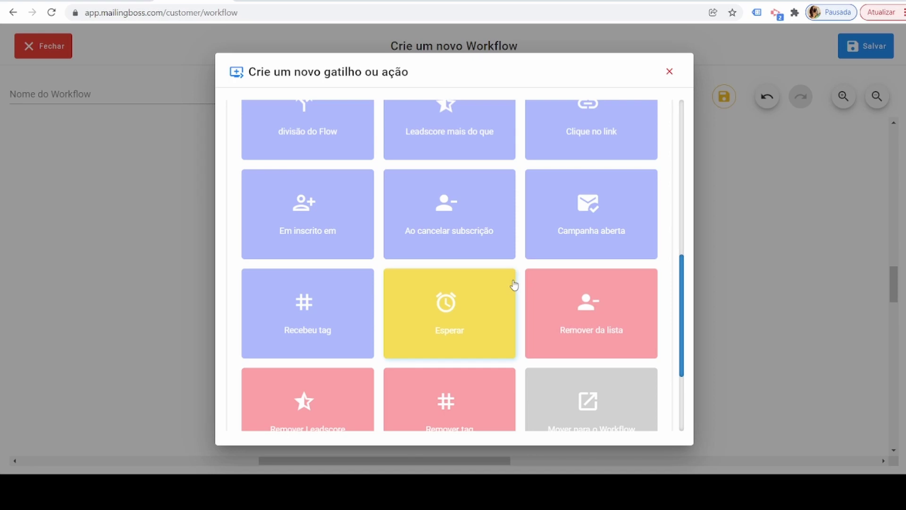
pyautogui.scroll(1, 515, 284)
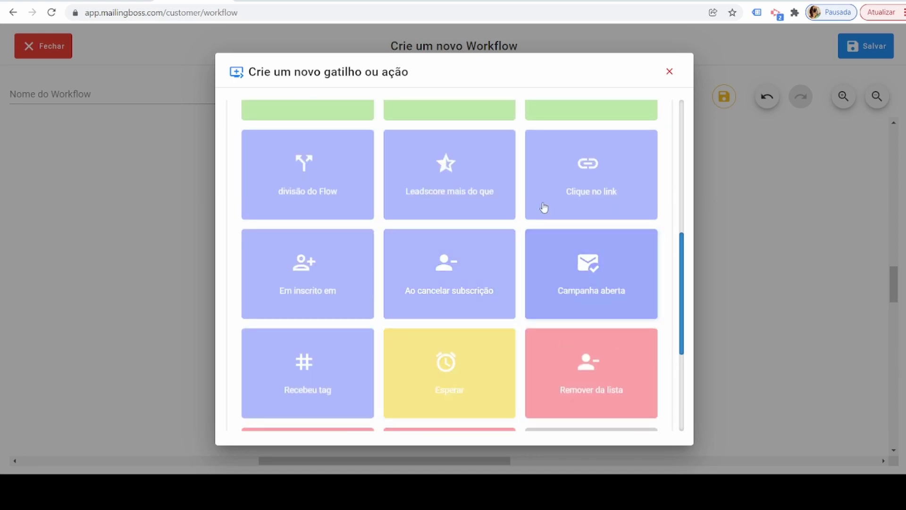
pyautogui.click(637, 191)
pyautogui.click(634, 179)
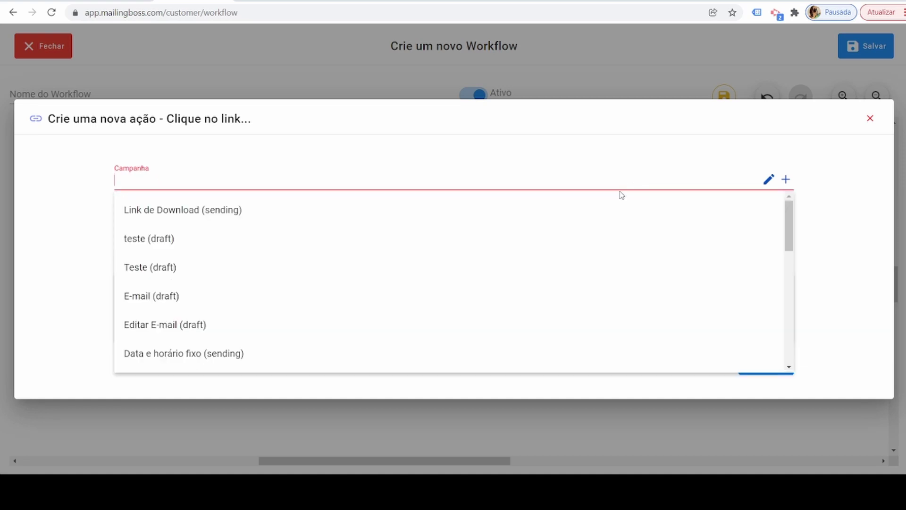
pyautogui.click(609, 216)
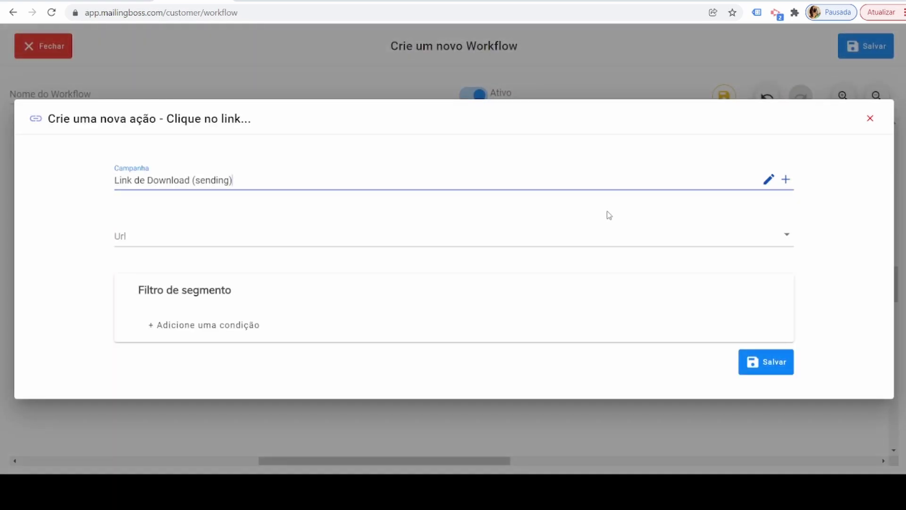
pyautogui.click(618, 239)
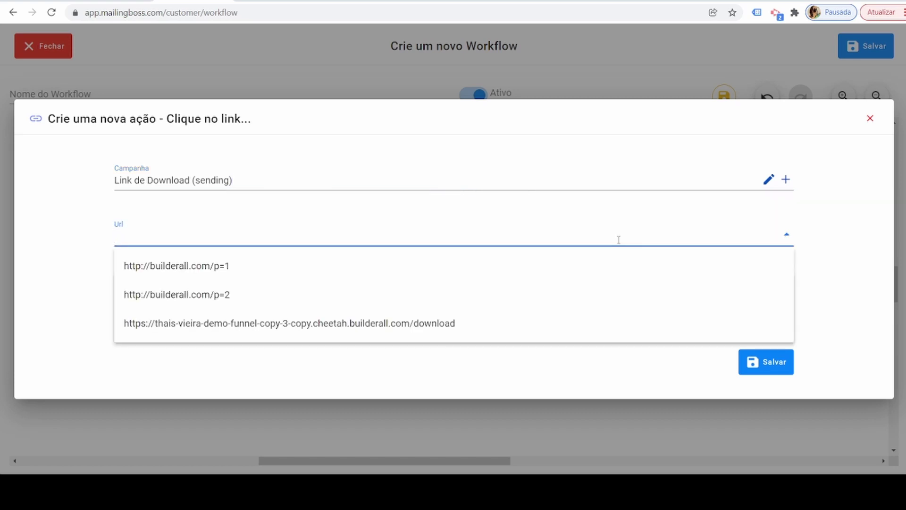
pyautogui.click(334, 324)
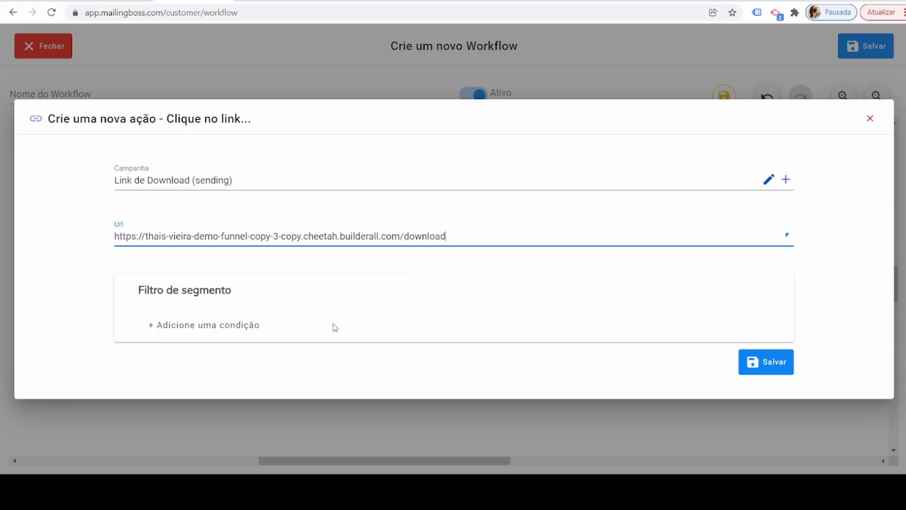
pyautogui.click(741, 371)
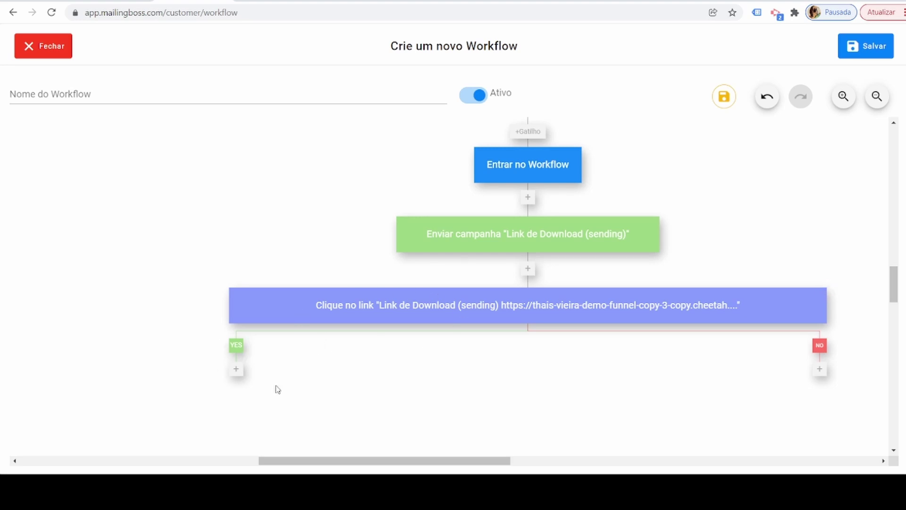
# - Add an "Adicionar tag" action with the new tag "clicou" to the YES branch of the link-click condition
pyautogui.click(237, 375)
pyautogui.scroll(10, 409, 289)
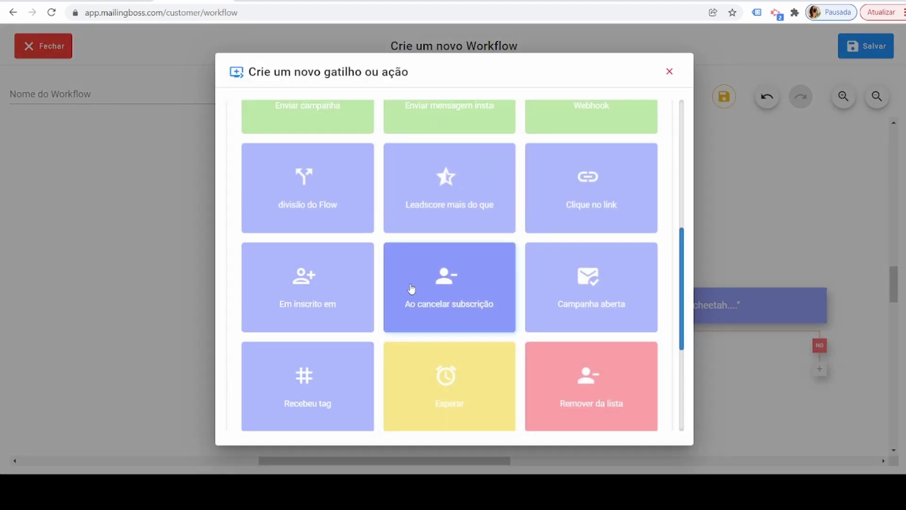
pyautogui.scroll(-3, 407, 287)
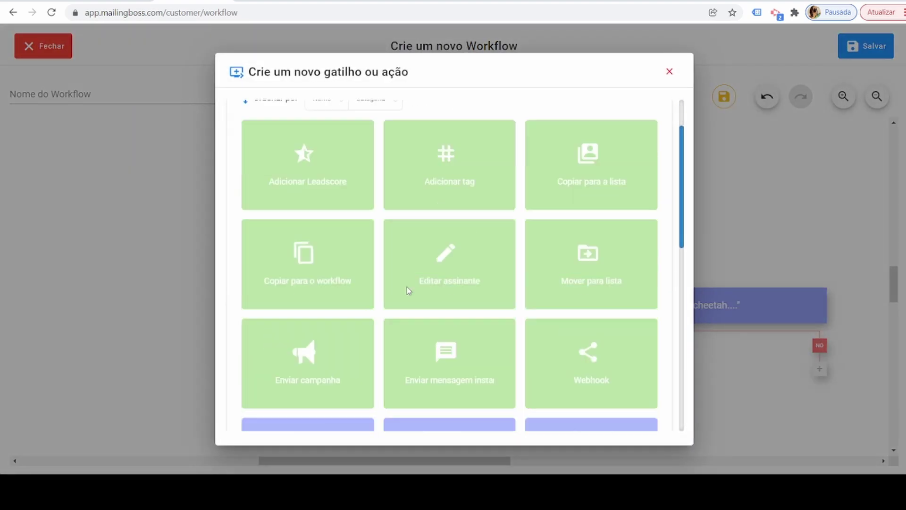
pyautogui.scroll(2, 407, 287)
pyautogui.scroll(1, 409, 289)
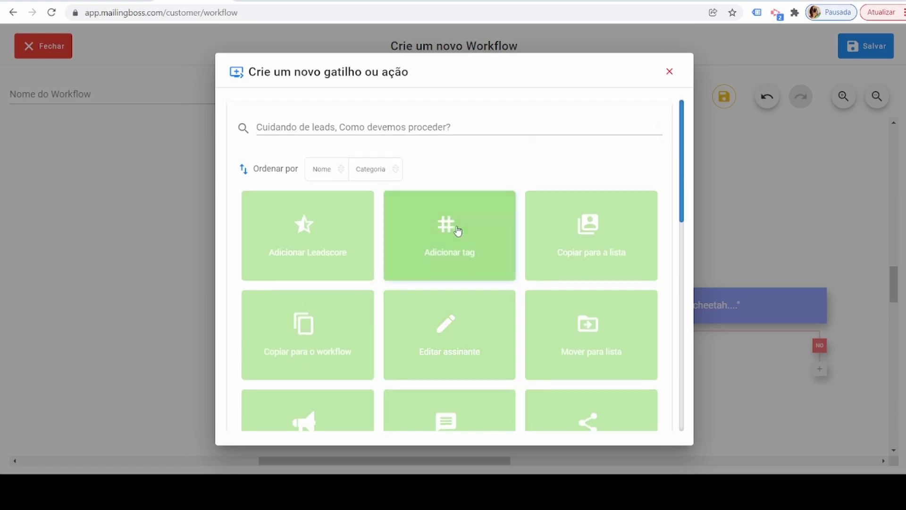
pyautogui.click(455, 229)
pyautogui.click(301, 211)
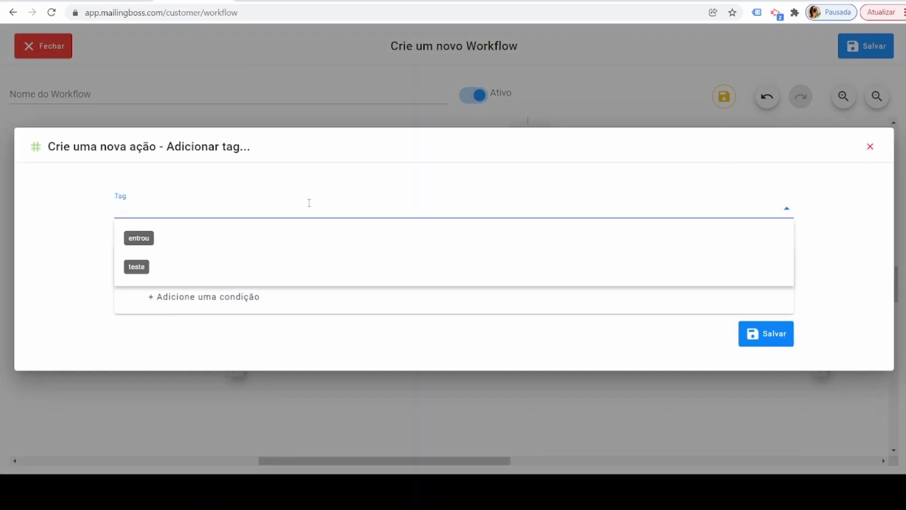
pyautogui.write('clicou')
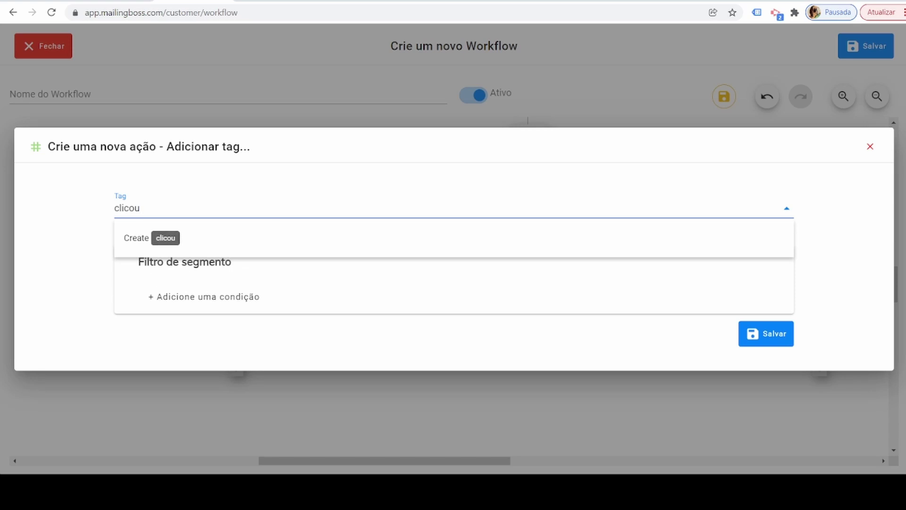
pyautogui.click(749, 338)
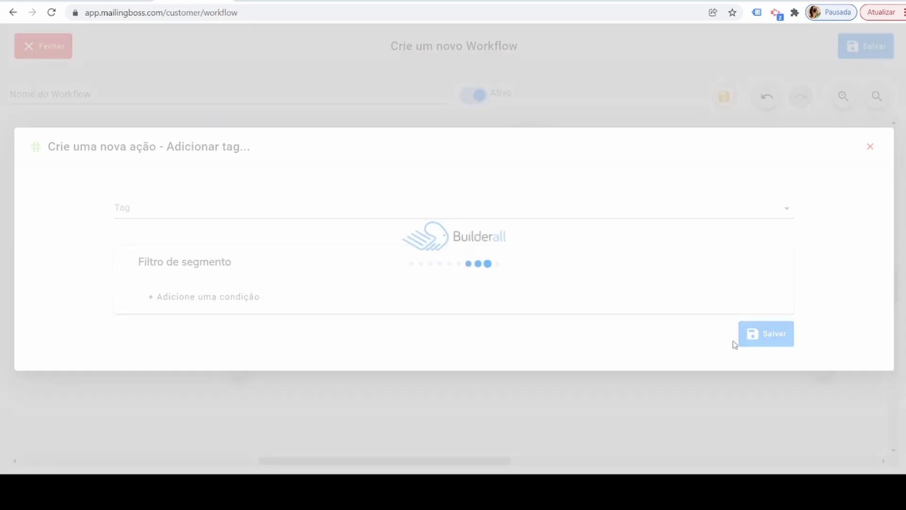
pyautogui.scroll(-1, 514, 425)
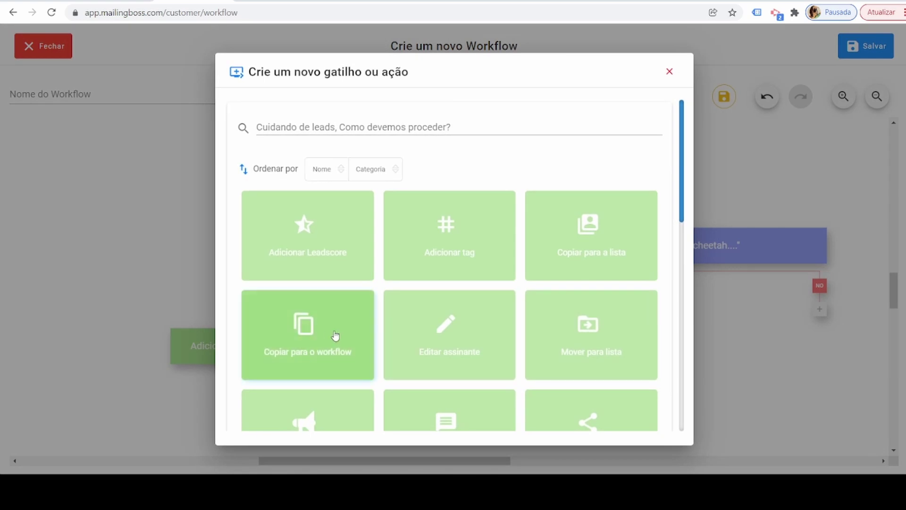
# - Add an "Enviar mensagem instantânea" action below the "clicou" tag action, using the first Workflow WhatsApp message, and save it
pyautogui.scroll(-4, 335, 336)
pyautogui.scroll(-5, 336, 336)
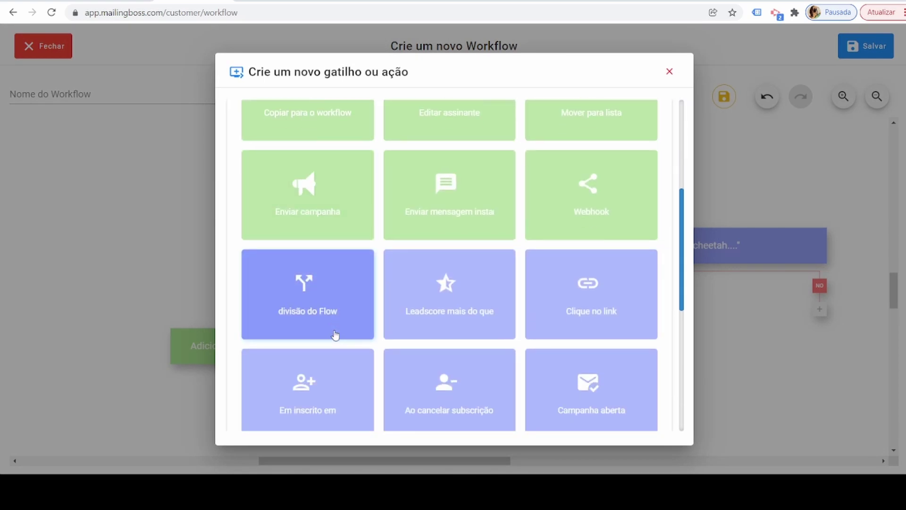
pyautogui.scroll(3, 335, 336)
pyautogui.scroll(2, 336, 336)
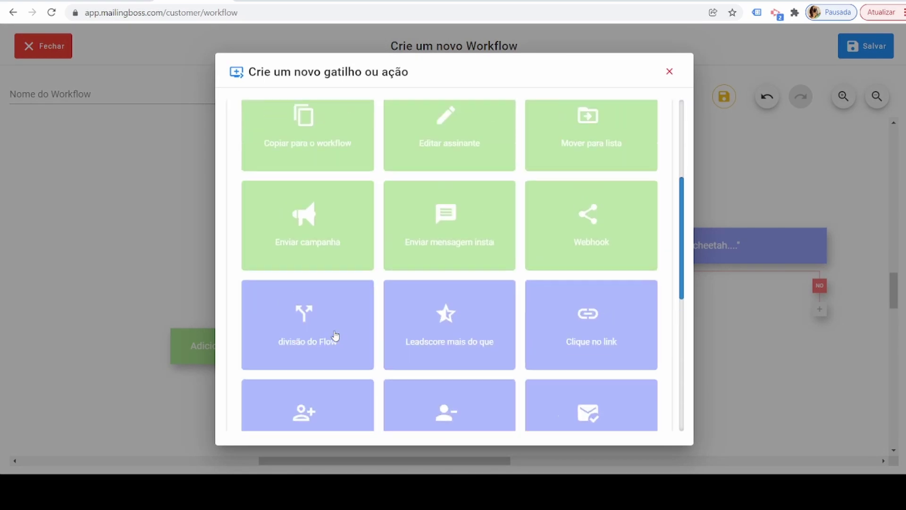
pyautogui.click(451, 267)
pyautogui.click(330, 234)
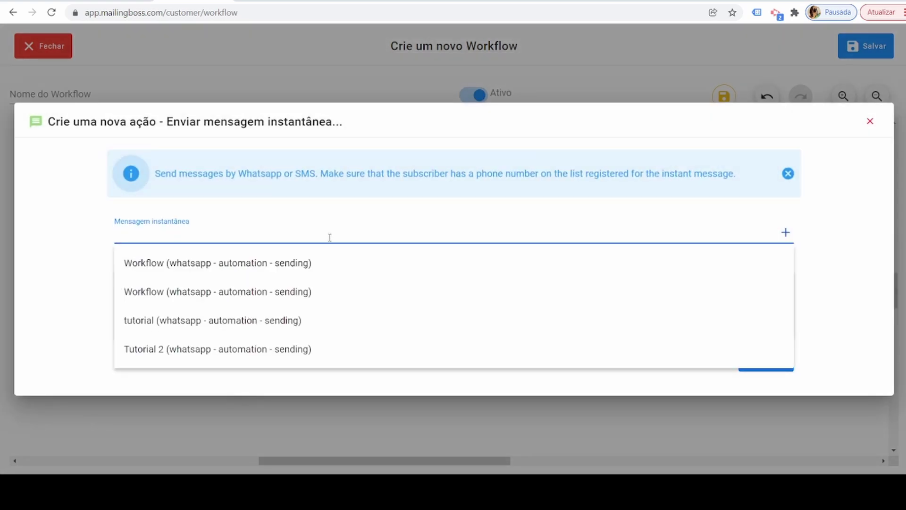
pyautogui.click(275, 263)
pyautogui.click(791, 364)
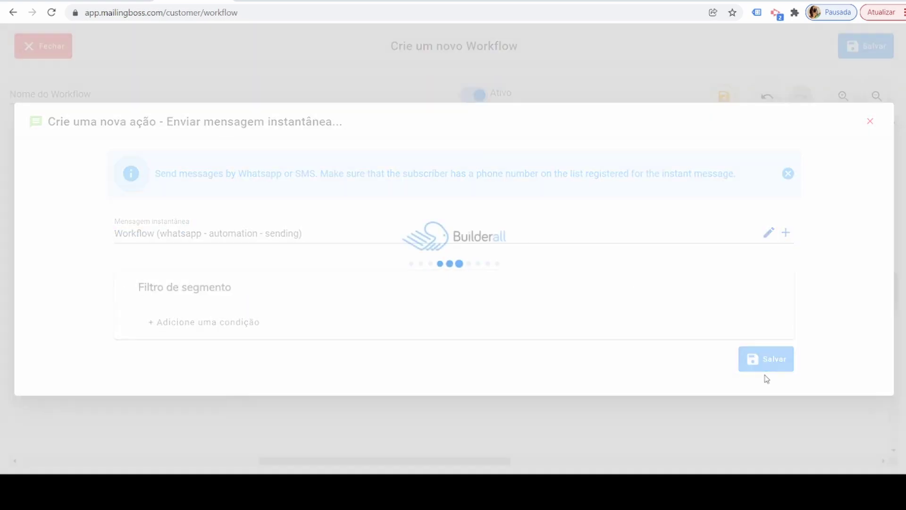
# - Add an "Enviar campanha" action that sends the Link de Download campaign to the NO branch of the link-click condition, and save it
pyautogui.scroll(-1, 285, 452)
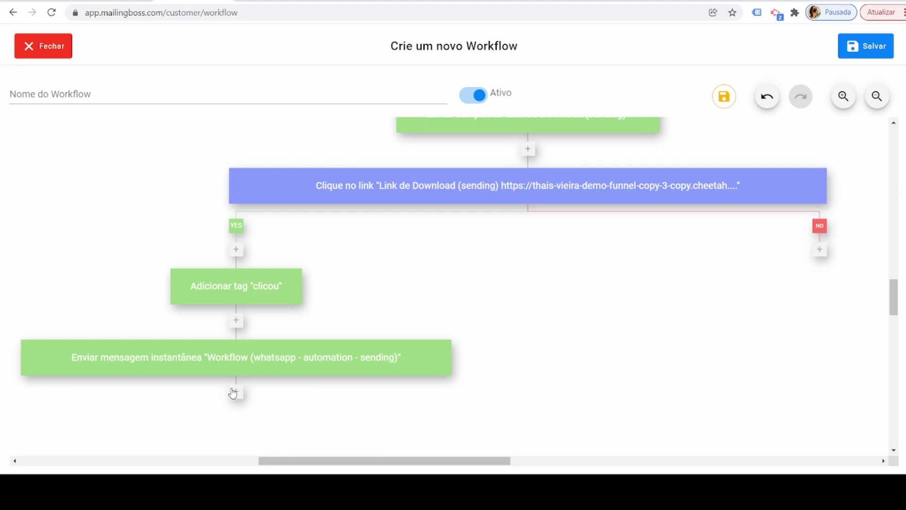
pyautogui.moveTo(302, 461); pyautogui.dragTo(368, 433)
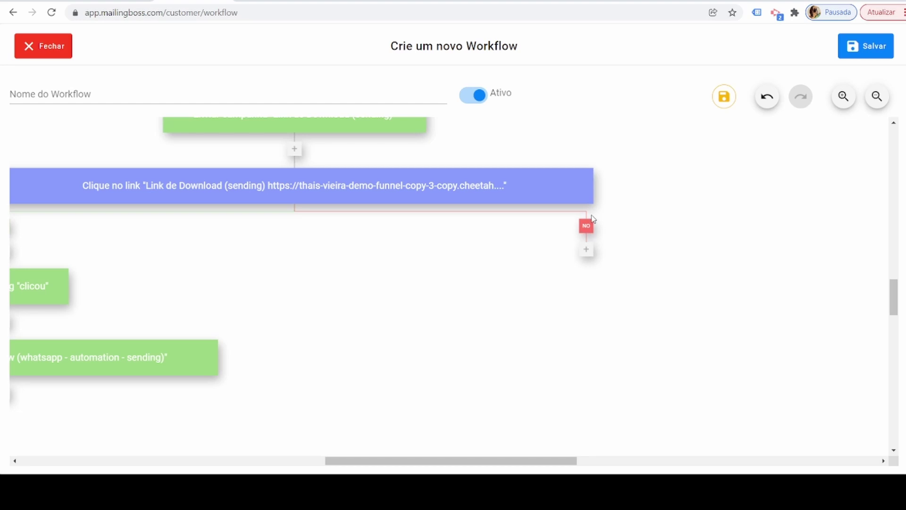
pyautogui.click(586, 250)
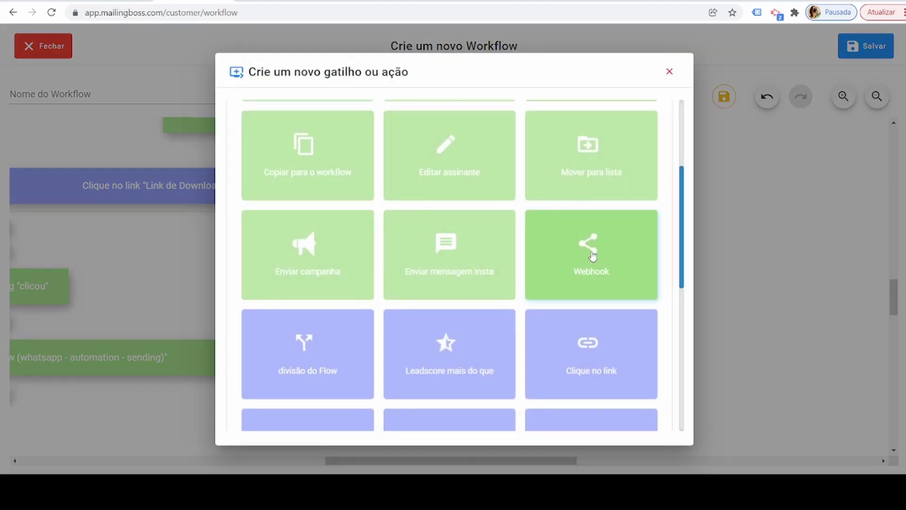
pyautogui.scroll(1, 593, 258)
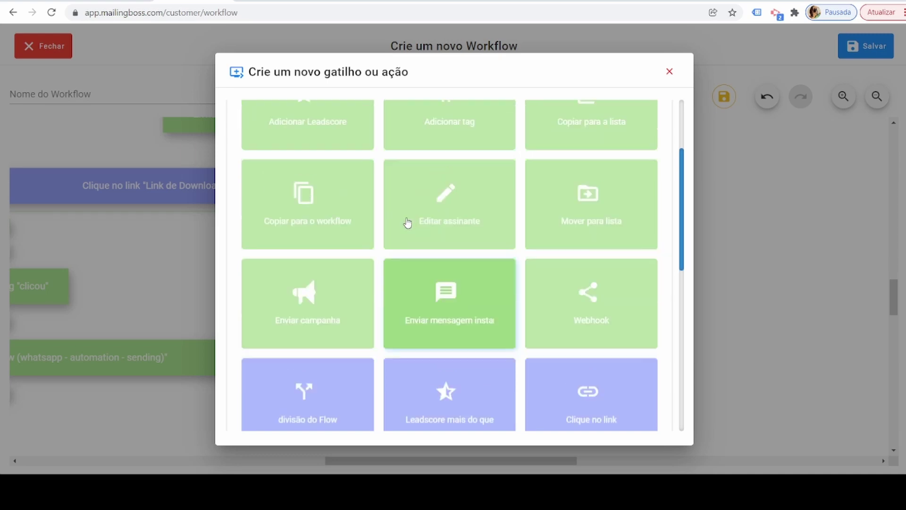
pyautogui.scroll(1, 406, 222)
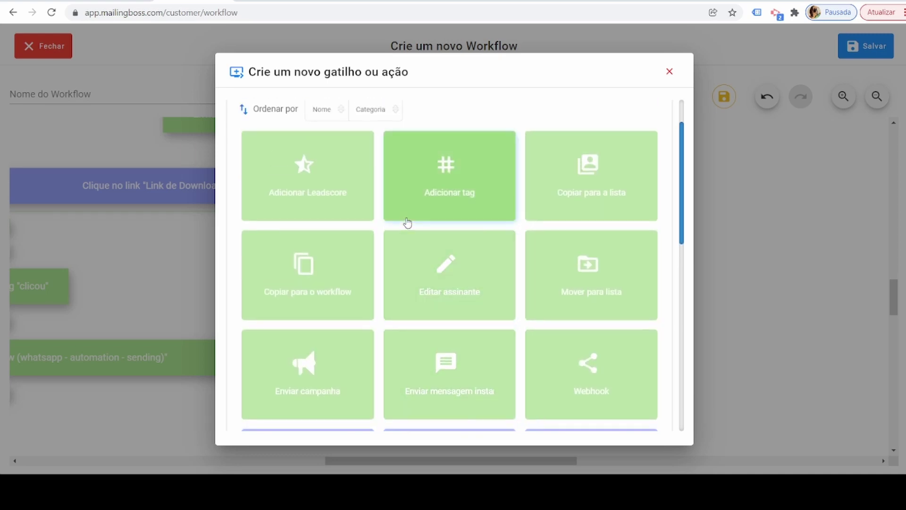
pyautogui.scroll(-2, 407, 224)
pyautogui.click(340, 282)
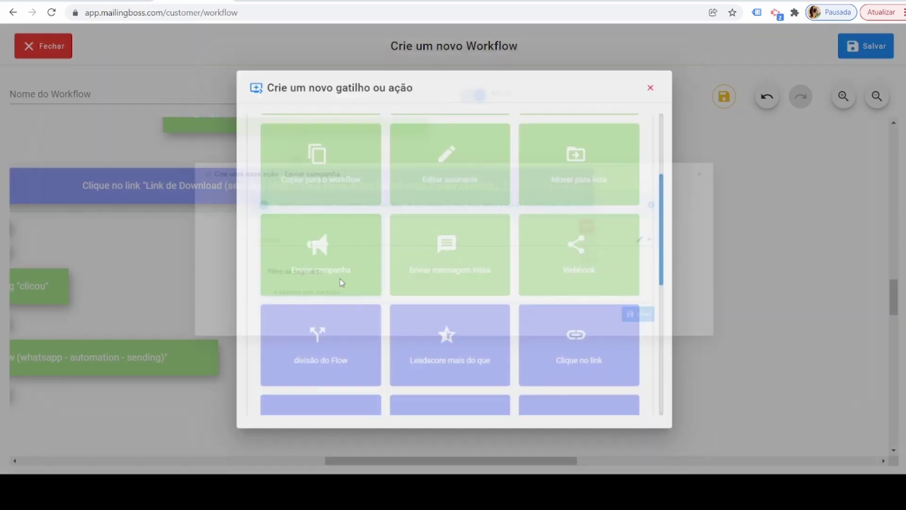
pyautogui.click(306, 242)
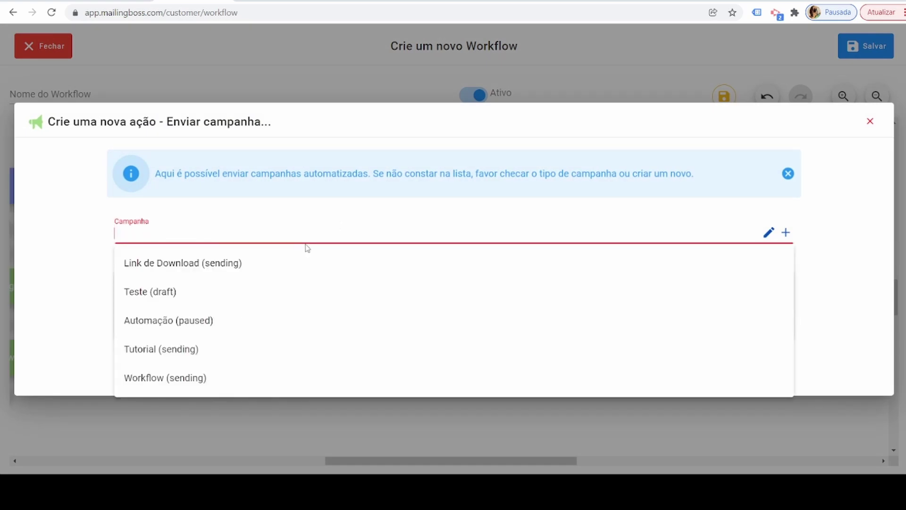
pyautogui.click(293, 263)
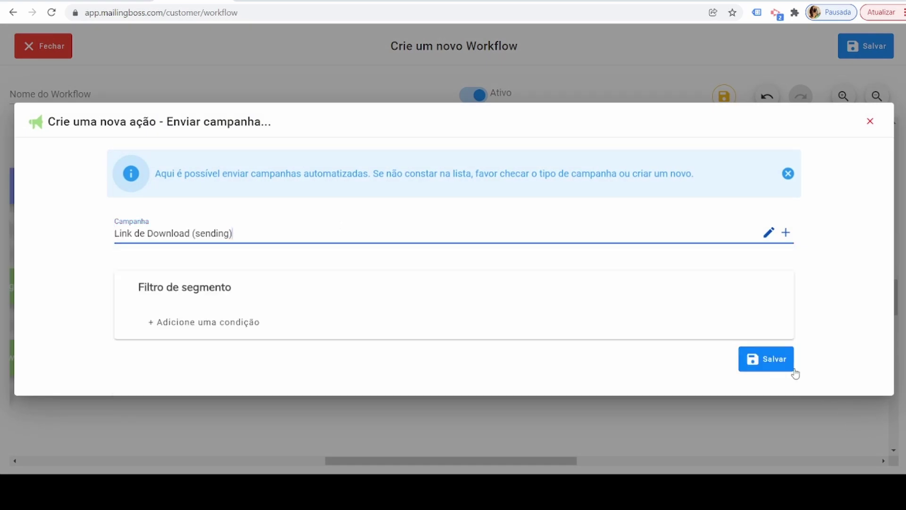
pyautogui.click(769, 359)
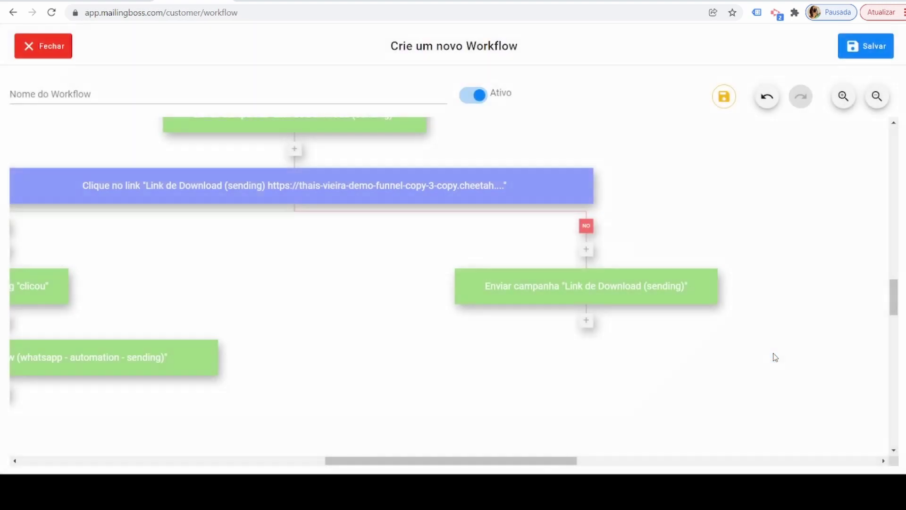
# - Add a second "Clique no link" condition below the NO branch's send action, using the Link de Download campaign and the funnel's download page URL
pyautogui.click(586, 321)
pyautogui.scroll(-3, 514, 360)
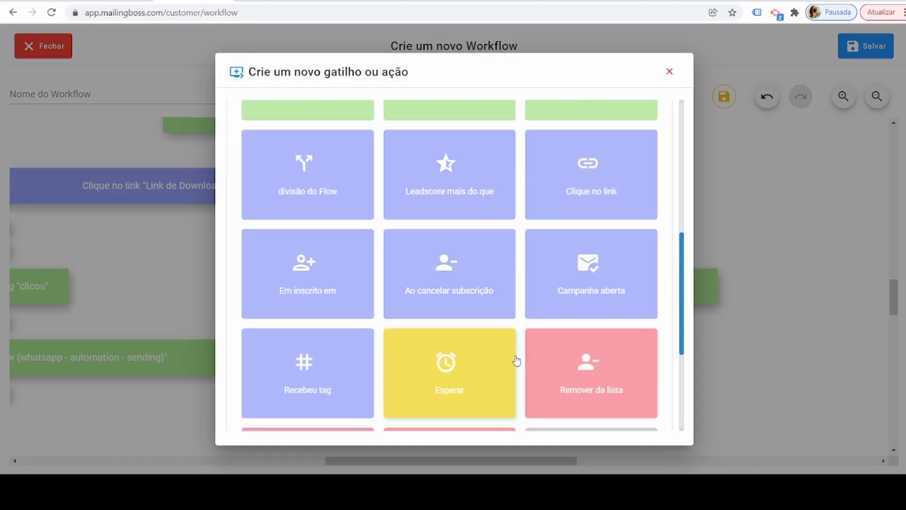
pyautogui.click(612, 119)
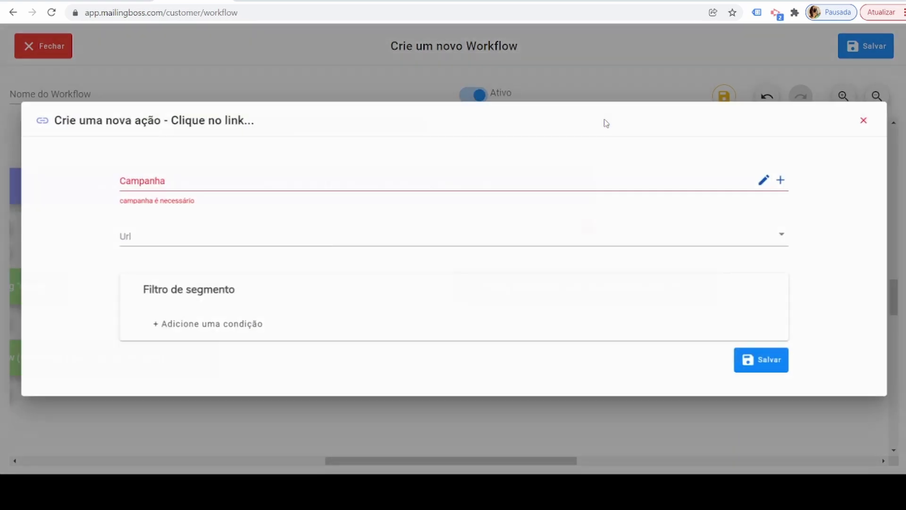
pyautogui.click(301, 180)
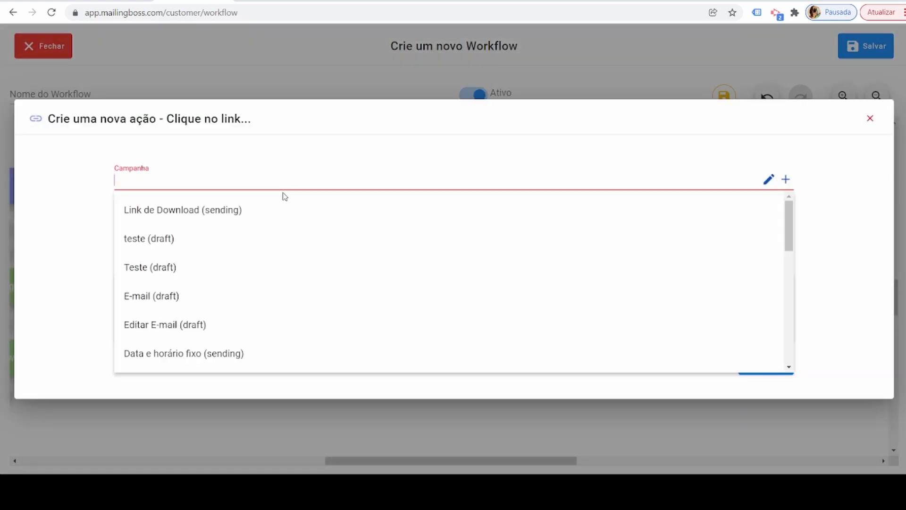
pyautogui.click(274, 218)
pyautogui.click(245, 239)
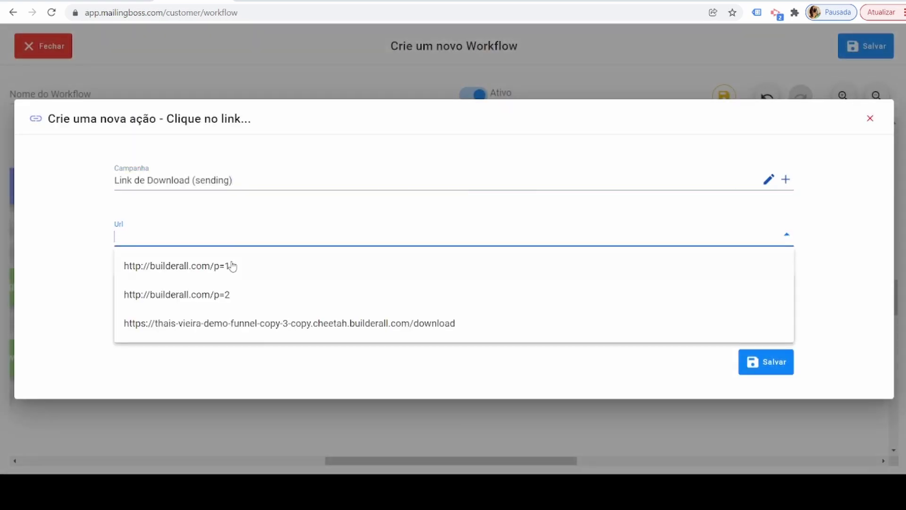
pyautogui.click(223, 323)
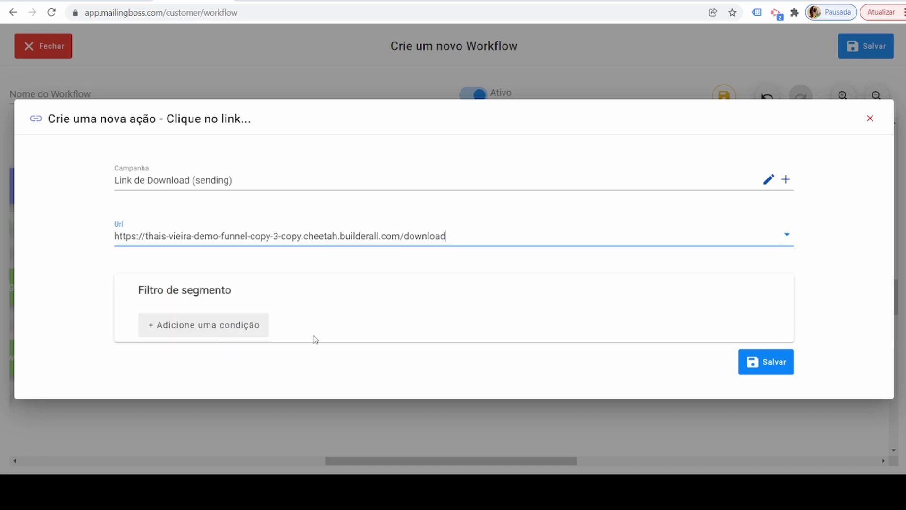
pyautogui.click(777, 371)
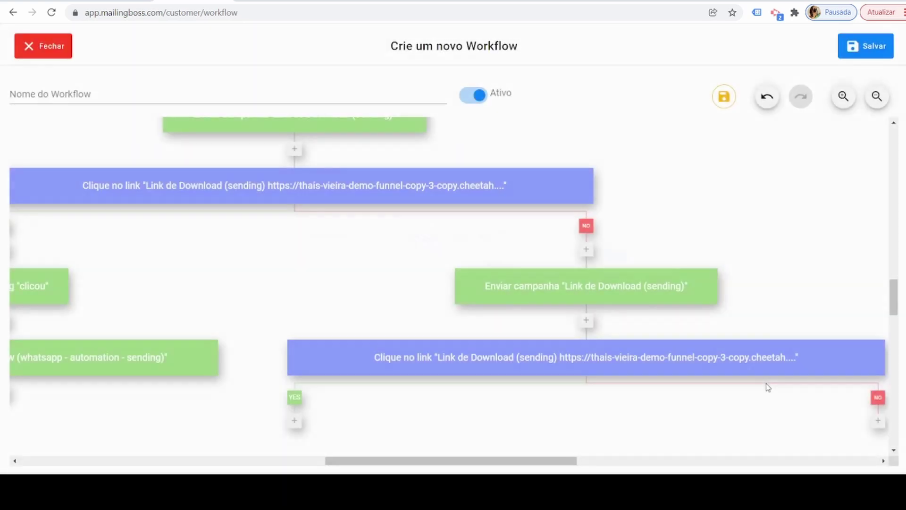
# - Add an "Adicionar tag" action with the tag "clicou" to the YES branch of the second link-click condition, and save it
pyautogui.scroll(-2, 467, 287)
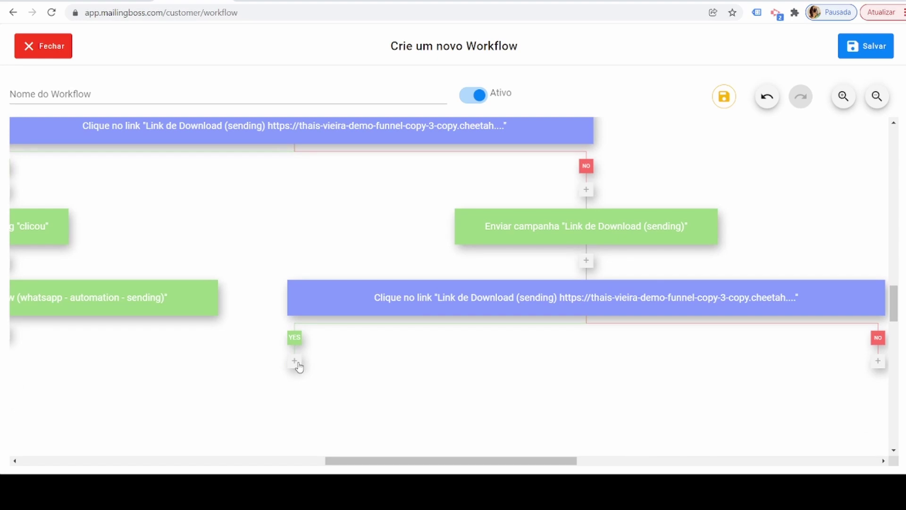
pyautogui.click(296, 365)
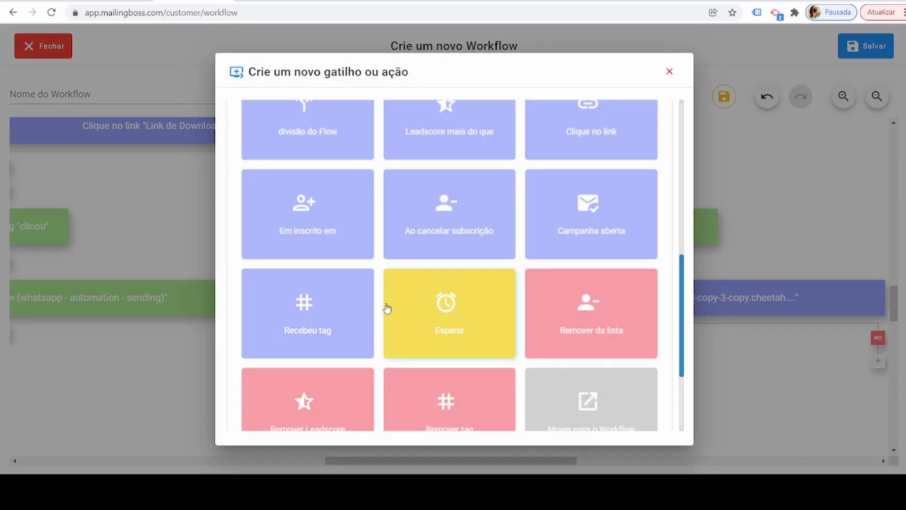
pyautogui.scroll(2, 387, 300)
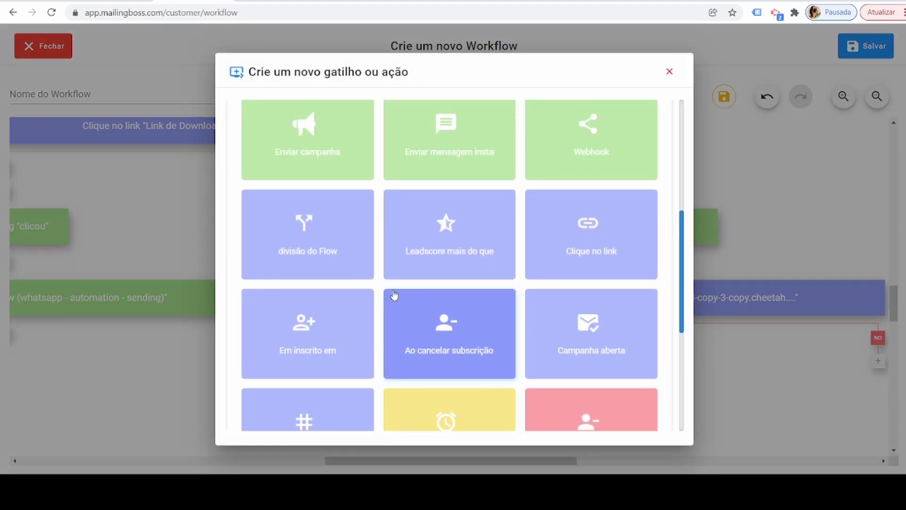
pyautogui.scroll(1, 391, 297)
pyautogui.scroll(3, 392, 296)
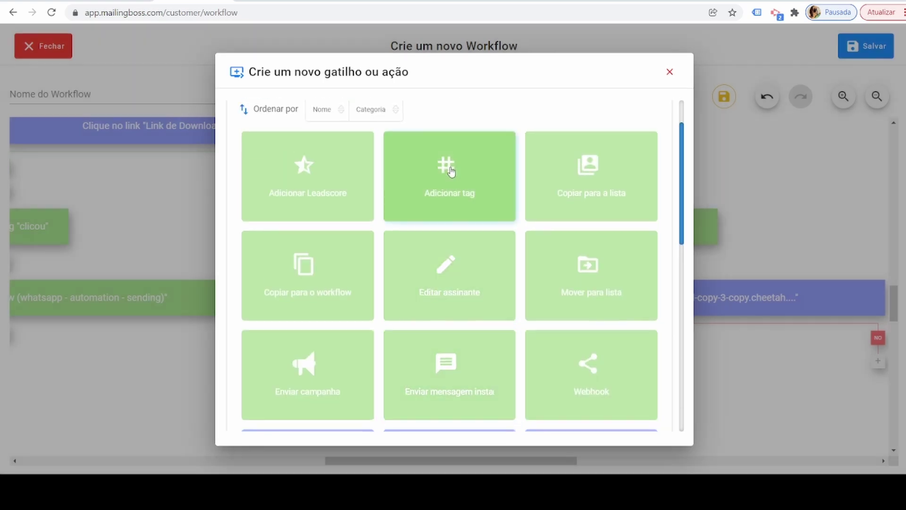
pyautogui.click(449, 170)
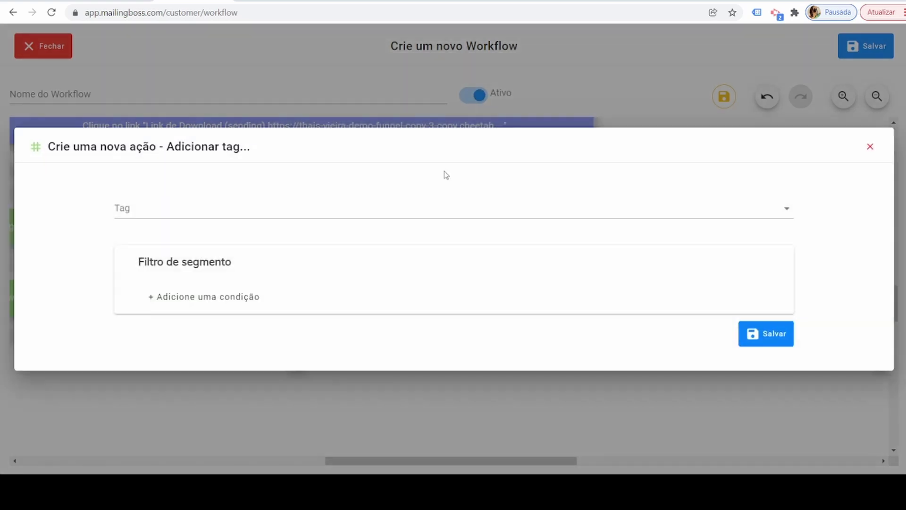
pyautogui.click(377, 209)
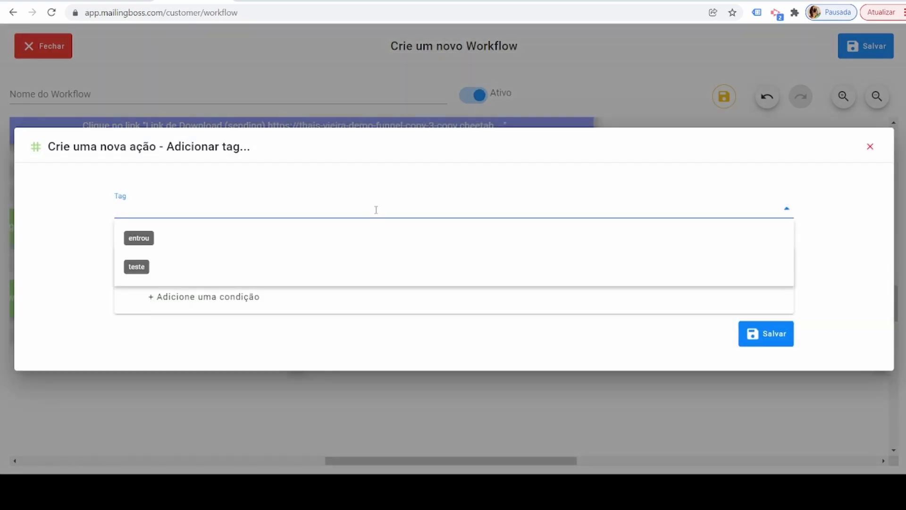
pyautogui.write('clicou')
pyautogui.press('Return')
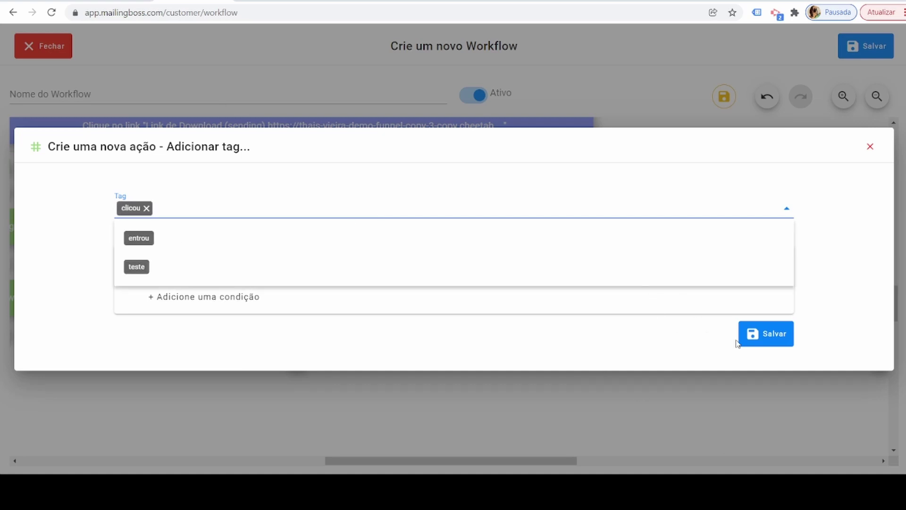
pyautogui.click(775, 337)
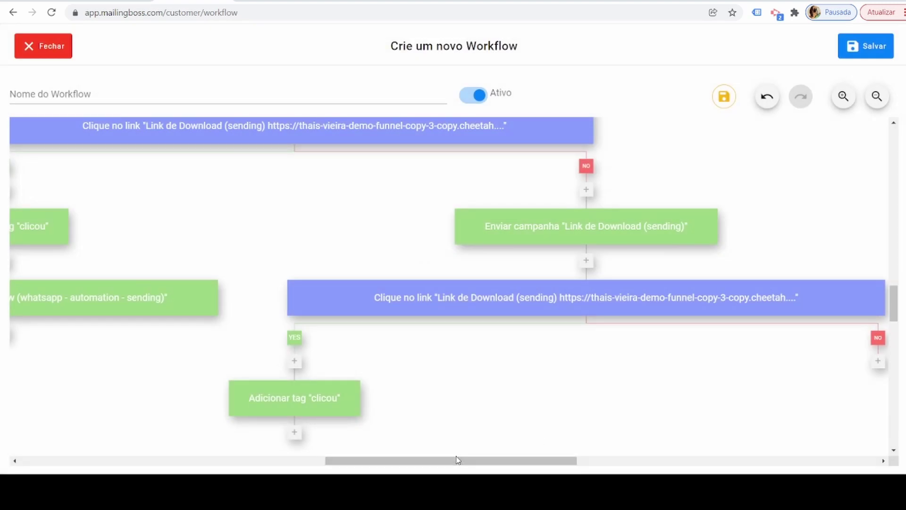
# - Add an "Enviar mensagem instantânea" action with the Workflow WhatsApp message below the second "clicou" tag action, and save it
pyautogui.click(295, 431)
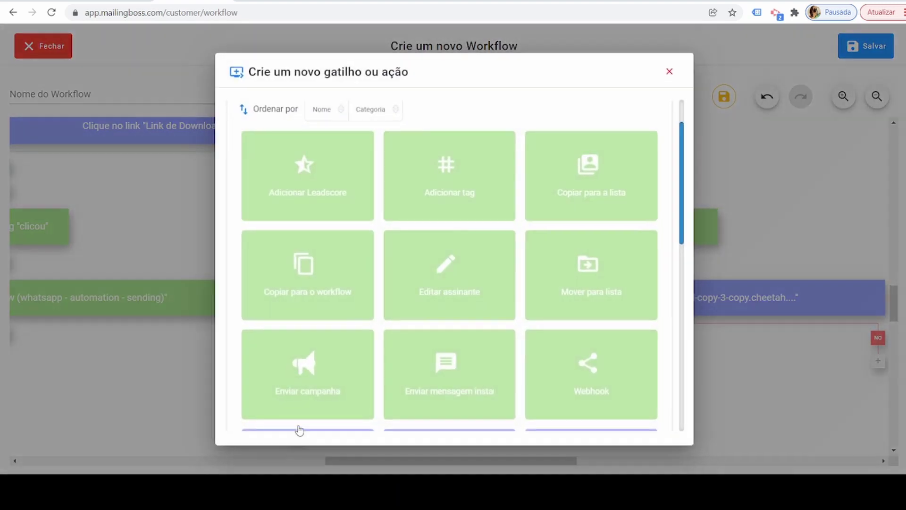
pyautogui.scroll(-1, 407, 370)
pyautogui.click(468, 282)
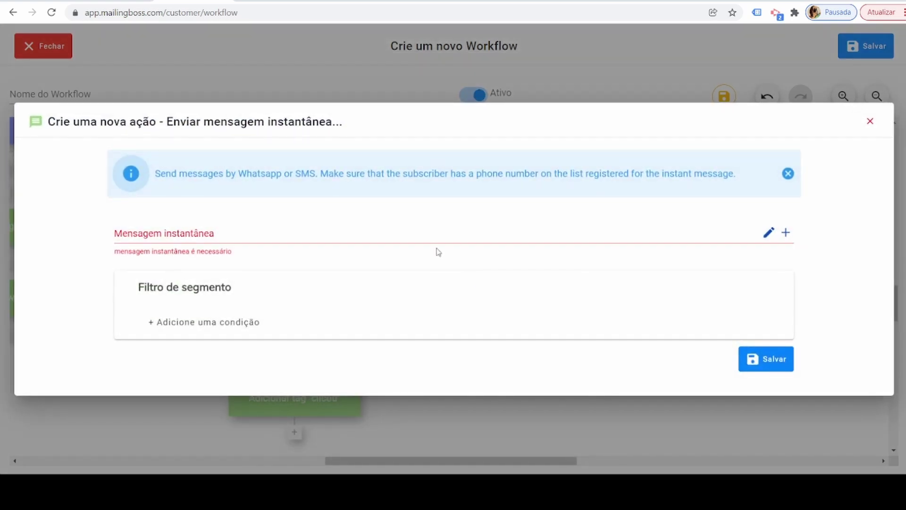
pyautogui.click(431, 235)
pyautogui.click(404, 264)
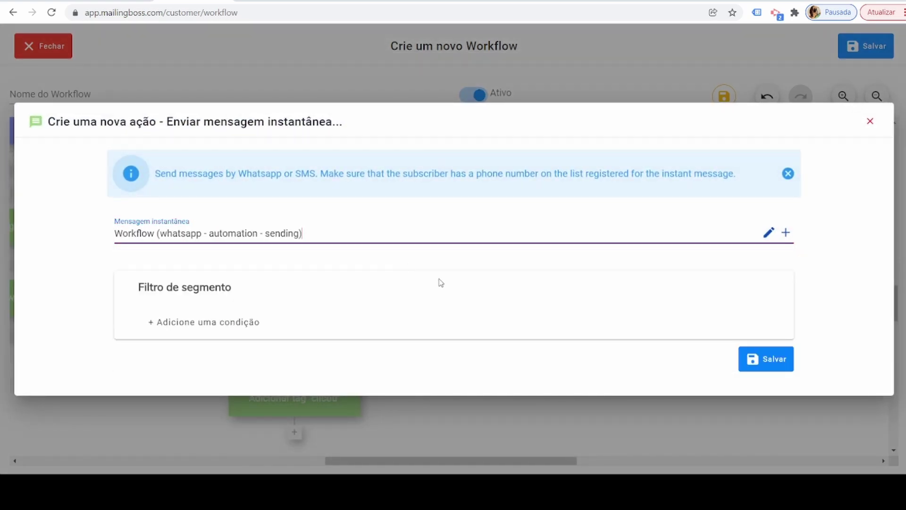
pyautogui.click(750, 368)
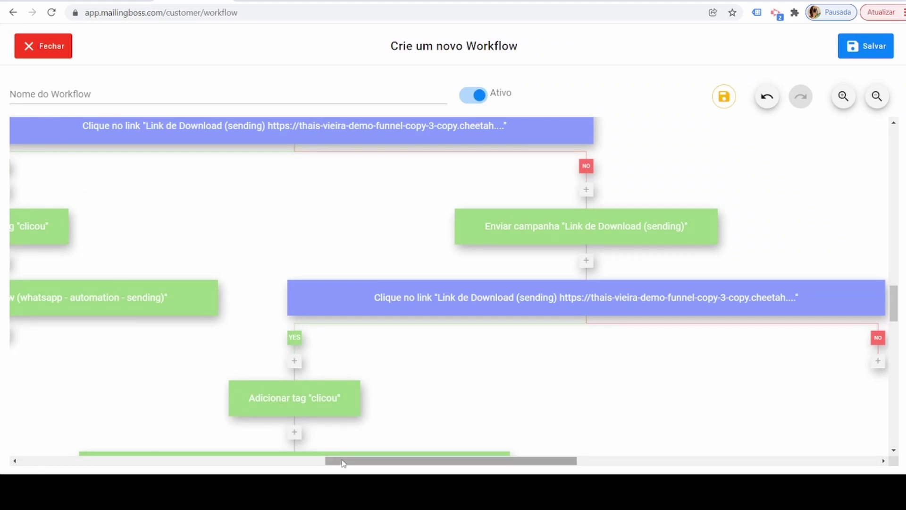
# - Add an "Adicionar tag" action with the tag "naoclicou" to the NO branch of the second link-click condition, and save it
pyautogui.moveTo(343, 463); pyautogui.dragTo(463, 444)
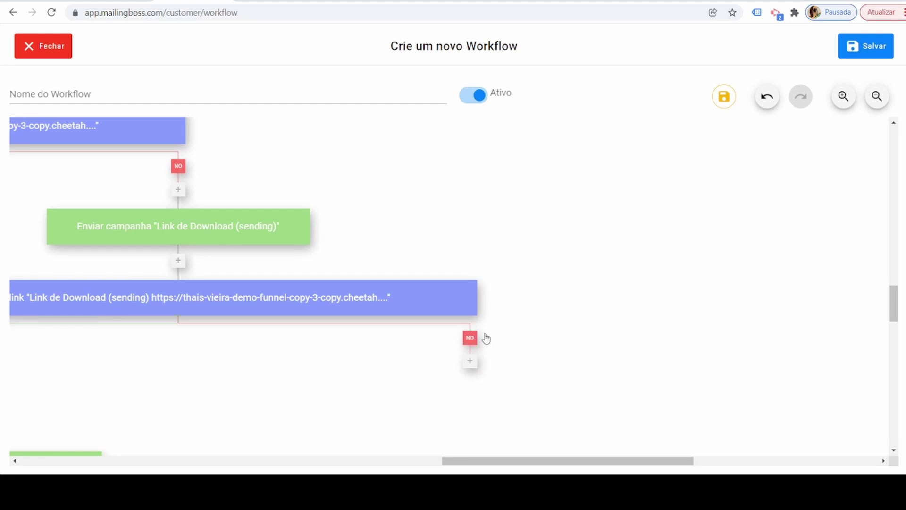
pyautogui.click(471, 362)
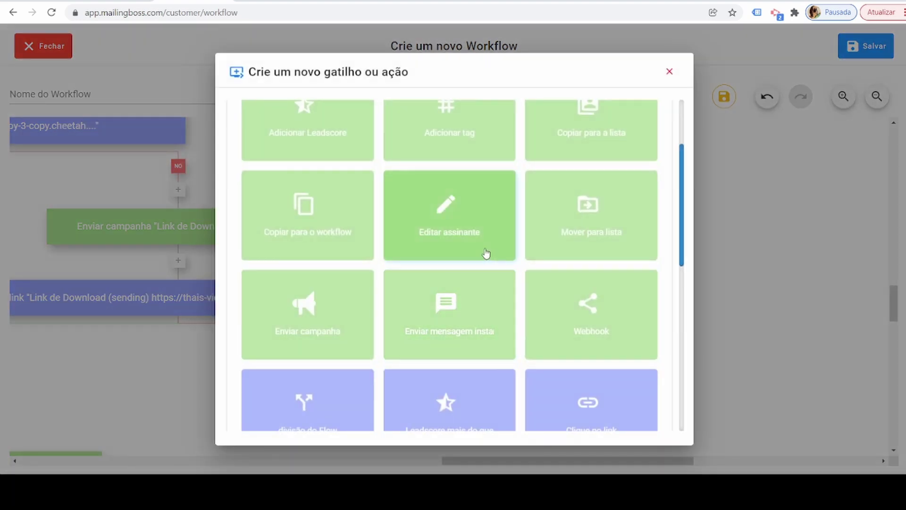
pyautogui.scroll(1, 403, 186)
pyautogui.click(402, 186)
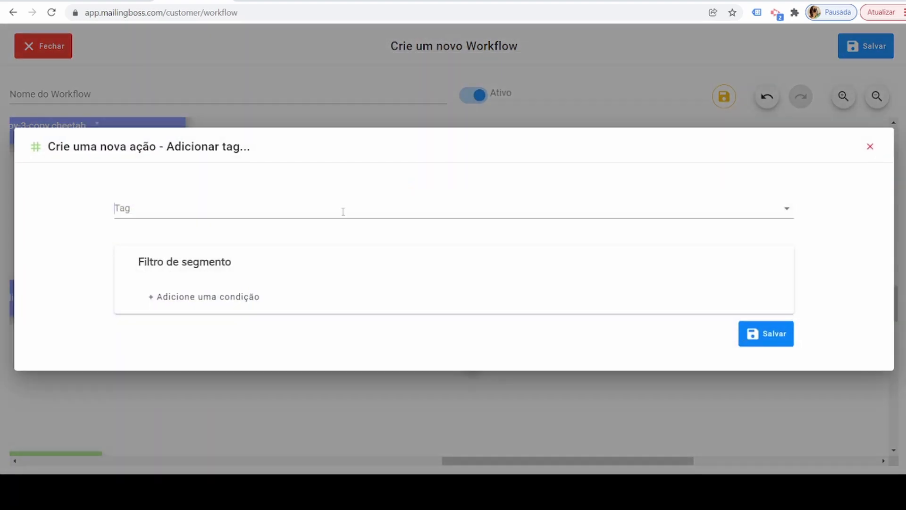
pyautogui.click(345, 208)
pyautogui.write('nao')
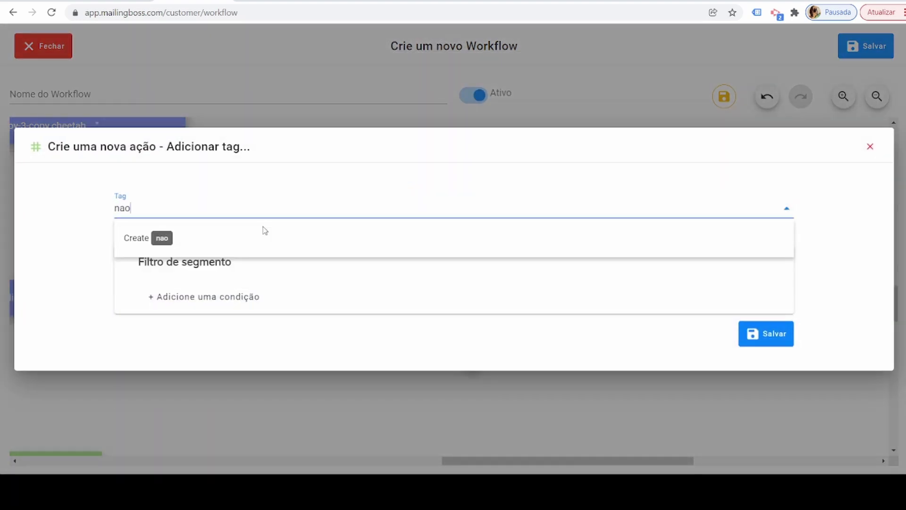
pyautogui.write('clicou')
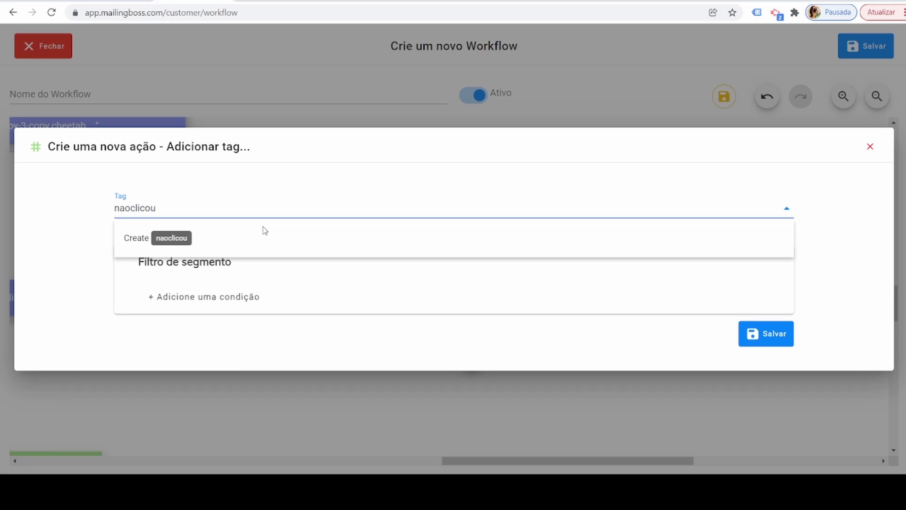
pyautogui.click(784, 345)
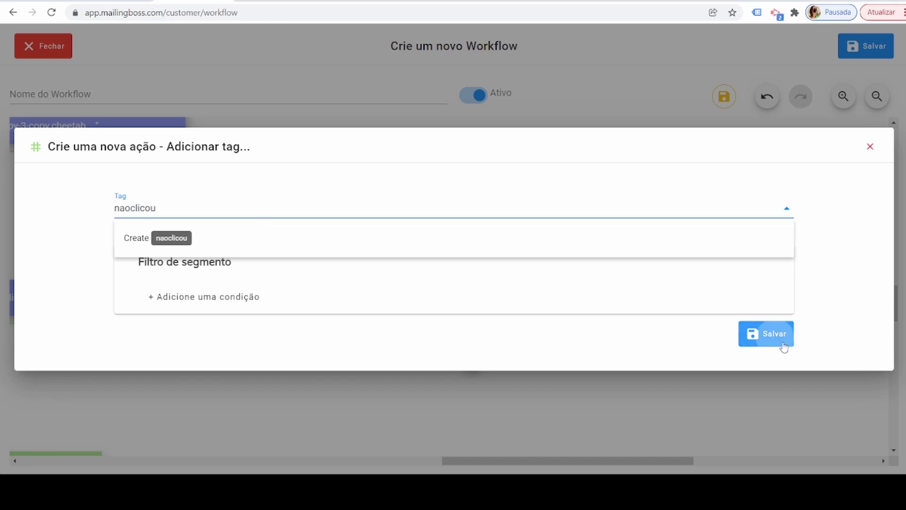
# - Add a "Recebeu tag" condition for the tag "naoclicou" below the "naoclicou" tag action, and save it
pyautogui.scroll(-3, 342, 372)
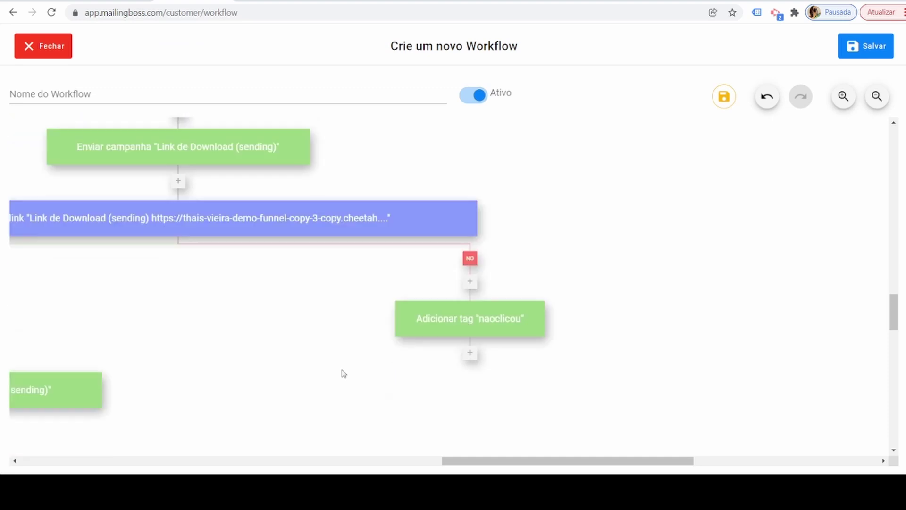
pyautogui.click(472, 313)
pyautogui.scroll(-3, 467, 321)
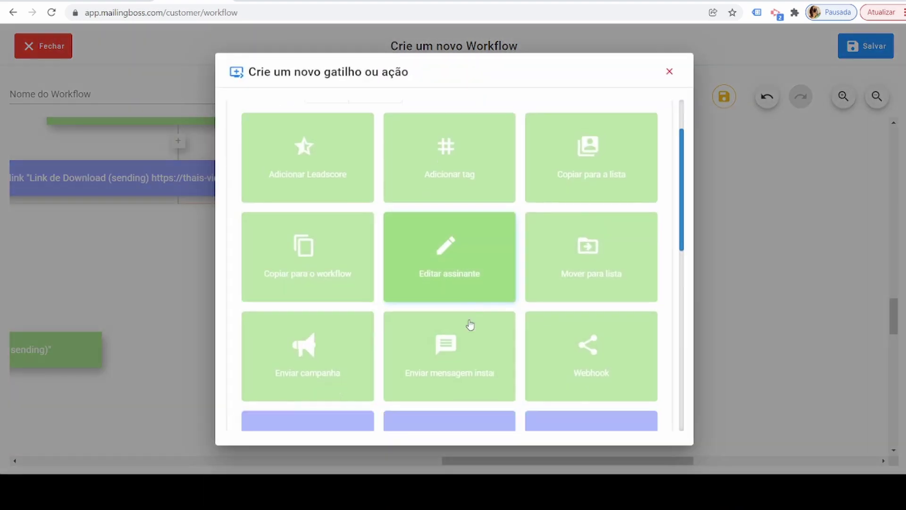
pyautogui.scroll(-3, 458, 332)
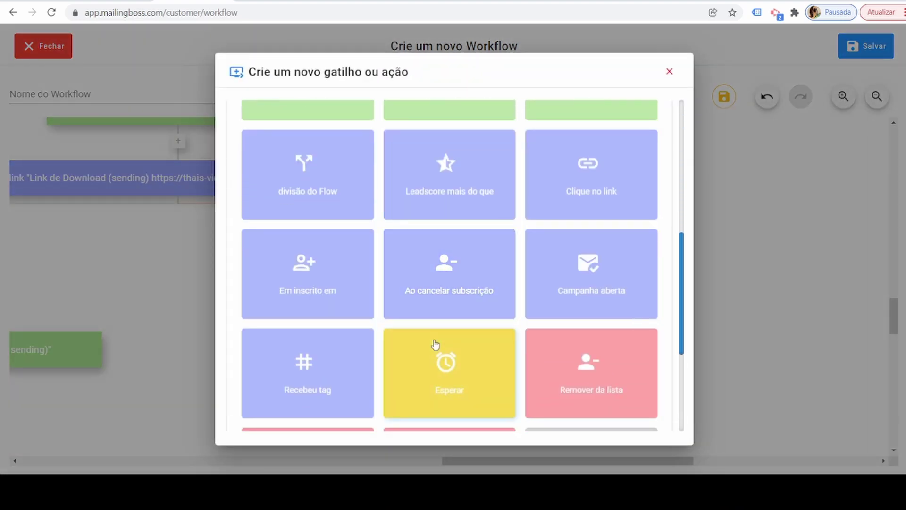
pyautogui.scroll(-3, 436, 343)
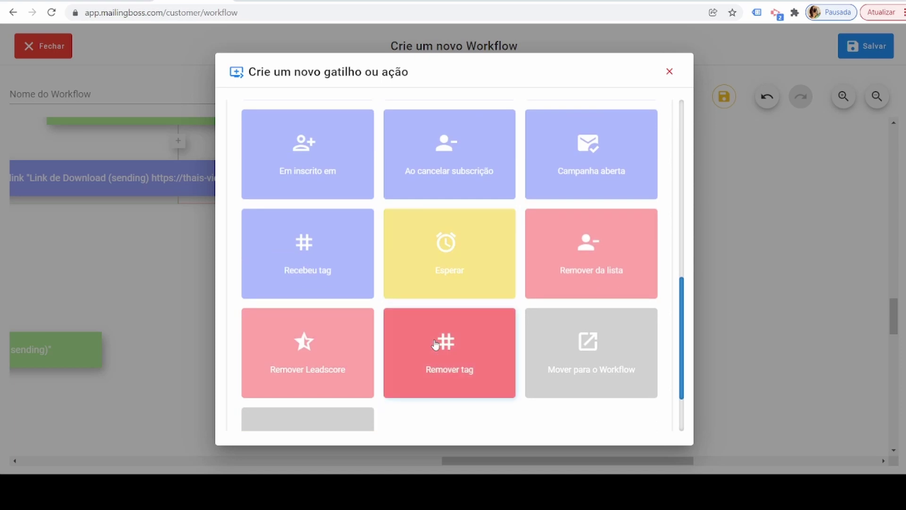
pyautogui.click(307, 264)
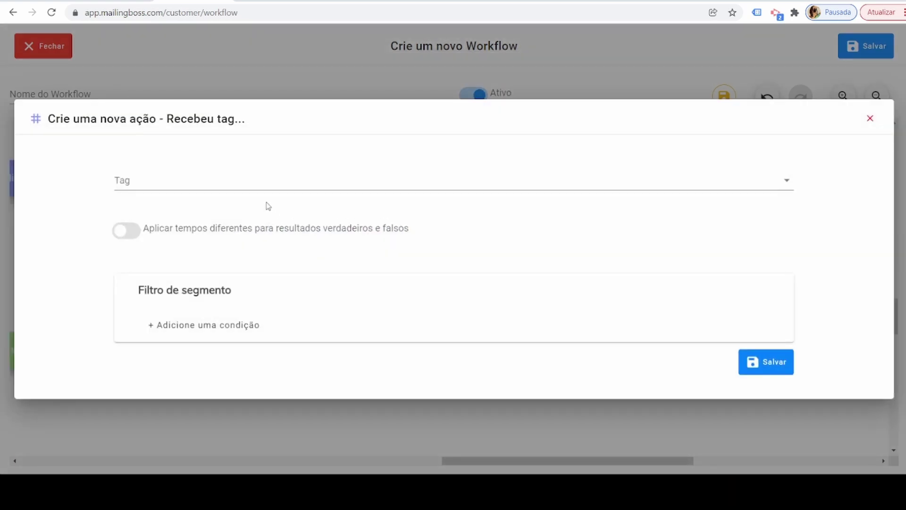
pyautogui.click(256, 184)
pyautogui.write('n')
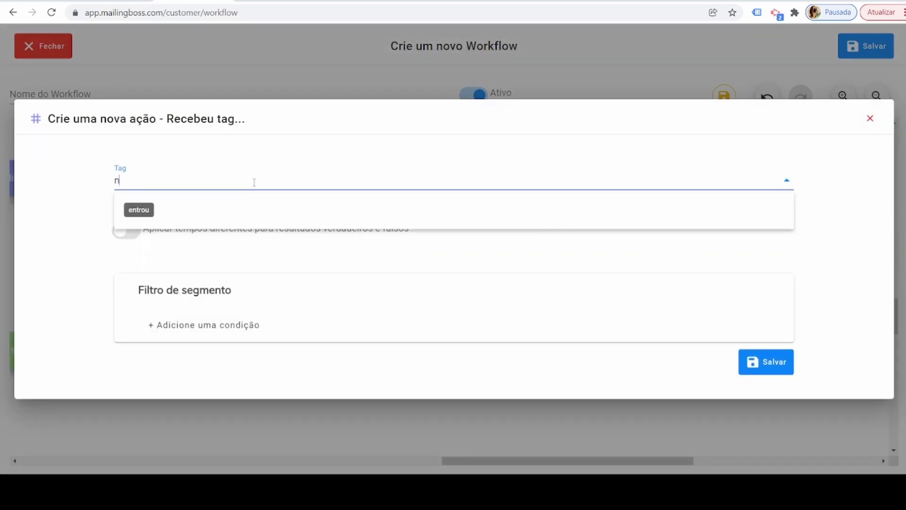
pyautogui.write('aoclicou')
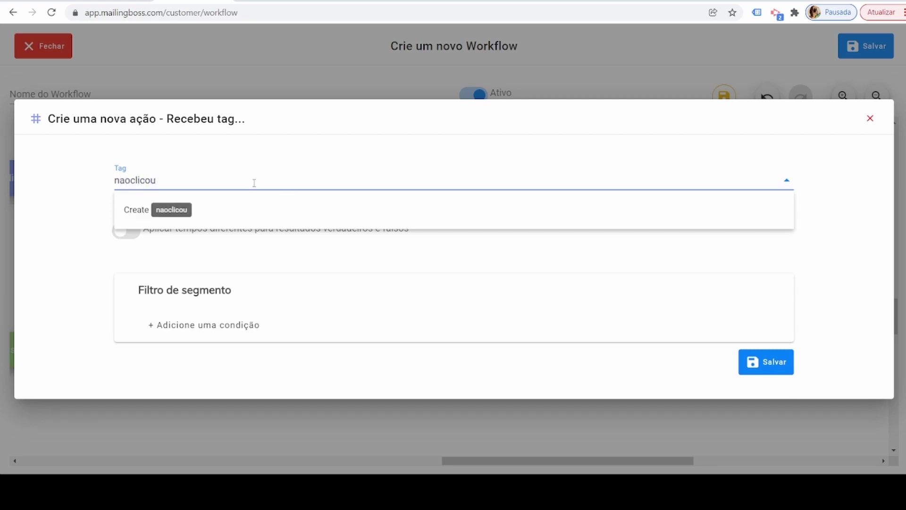
pyautogui.click(181, 249)
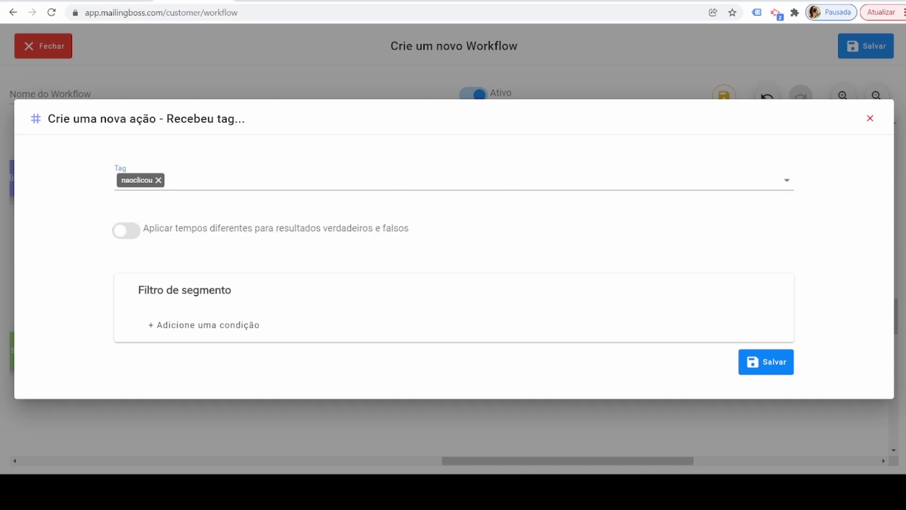
pyautogui.click(783, 362)
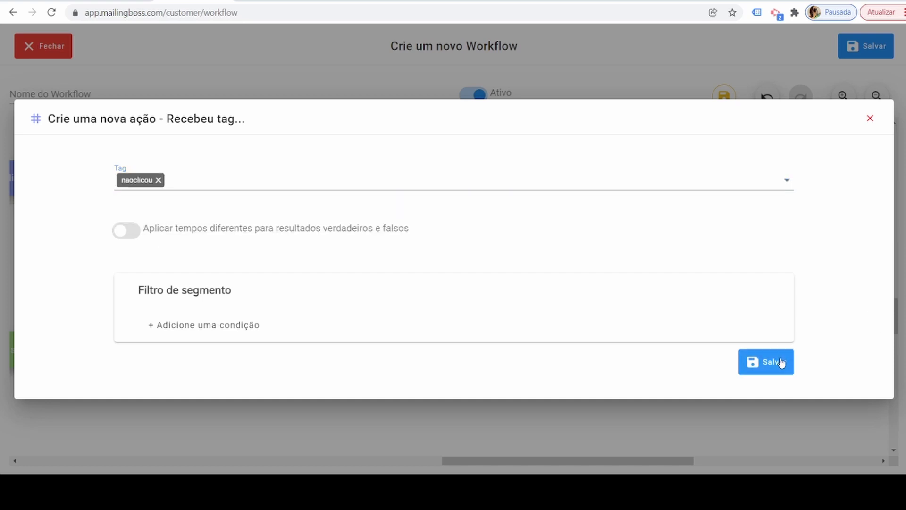
# - Add a "Mover para lista" action with the list "Lista de coleta" to the YES branch of the "Recebeu tag" condition, and save it
pyautogui.scroll(-1, 708, 354)
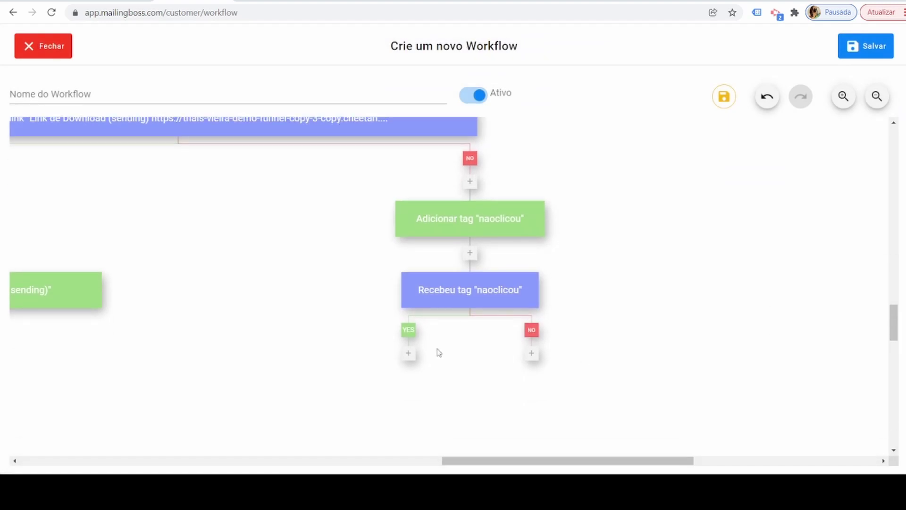
pyautogui.click(409, 354)
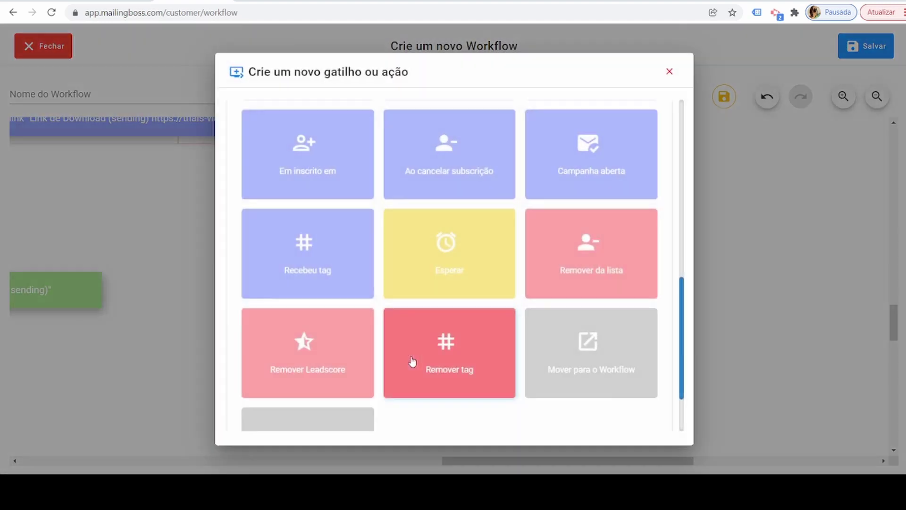
pyautogui.scroll(-1, 421, 352)
pyautogui.scroll(1, 423, 351)
pyautogui.scroll(8, 423, 352)
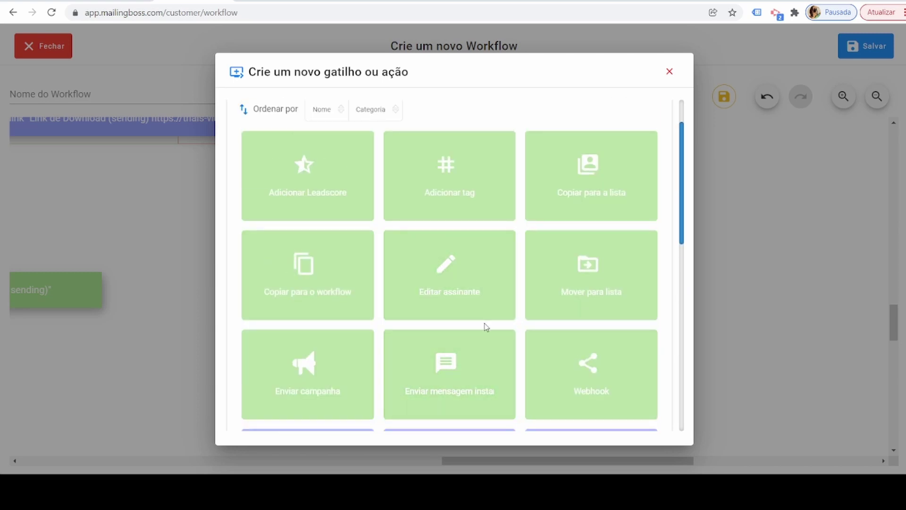
pyautogui.scroll(-1, 479, 328)
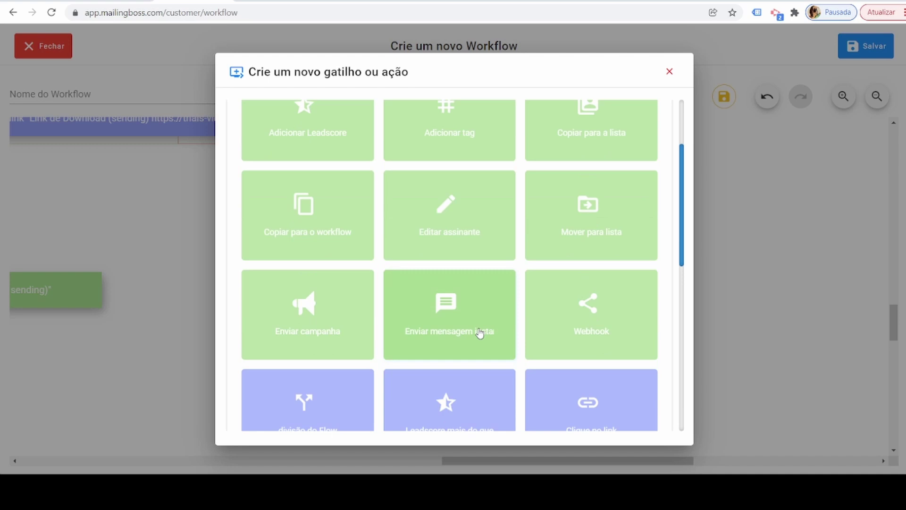
pyautogui.click(589, 237)
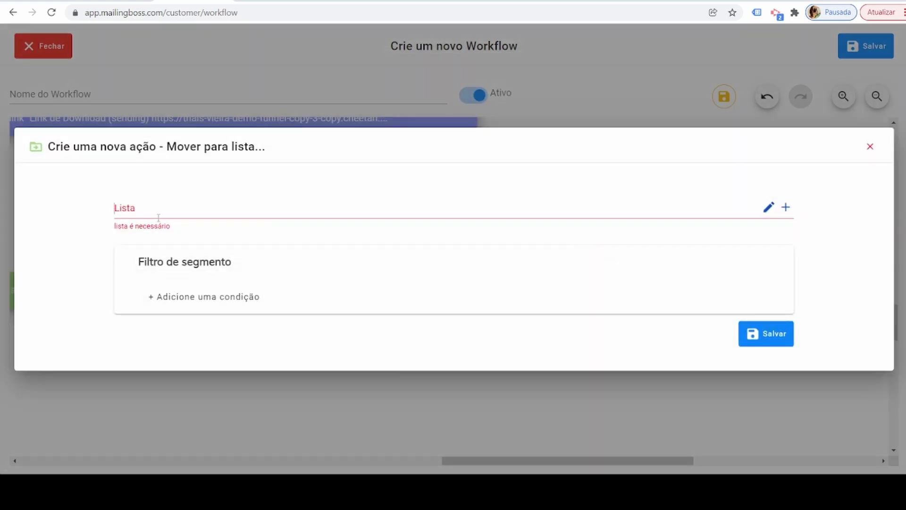
pyautogui.click(158, 217)
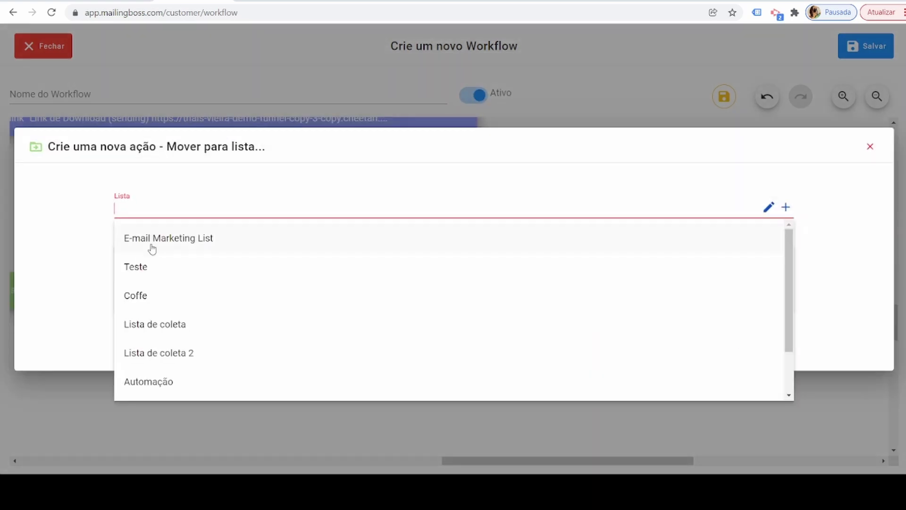
pyautogui.click(164, 325)
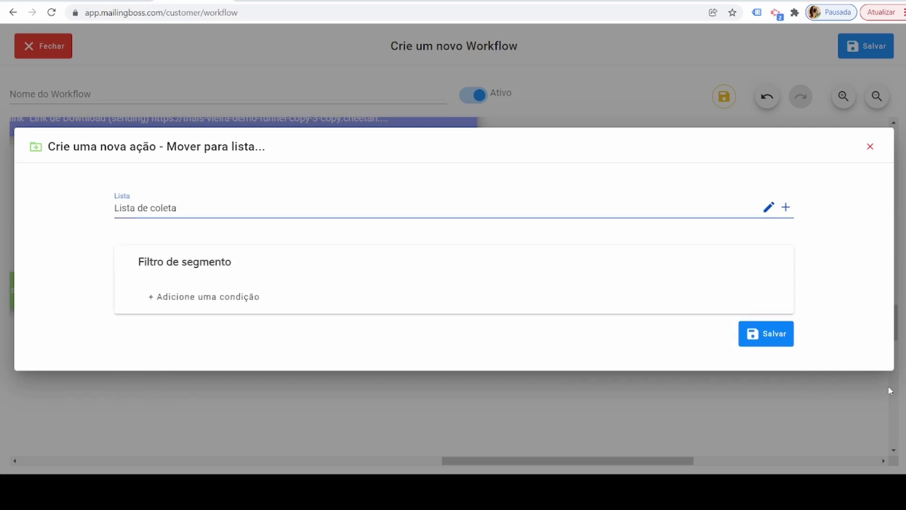
pyautogui.click(745, 340)
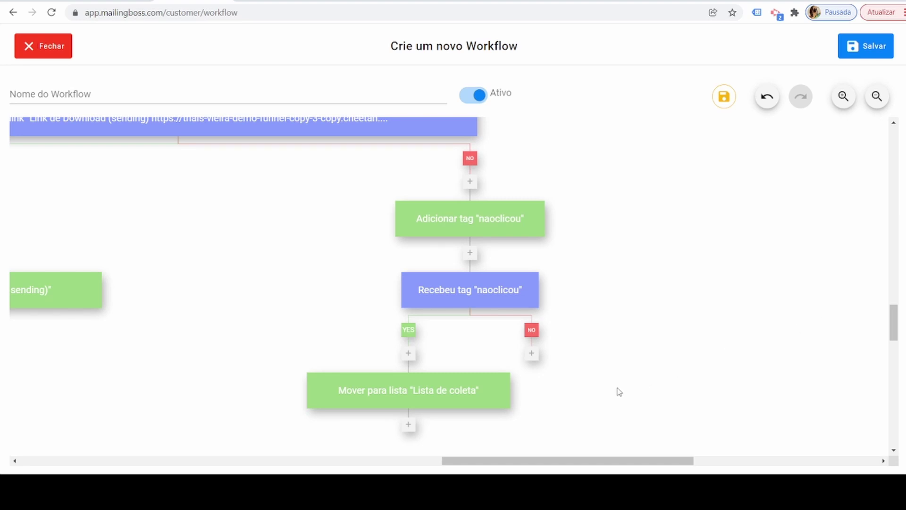
# - Add an "Esperar" action of 10 Minuto(s) to the NO branch of the "Recebeu tag" condition, and move its block clear of the list action
pyautogui.scroll(-1, 609, 399)
pyautogui.moveTo(484, 221)
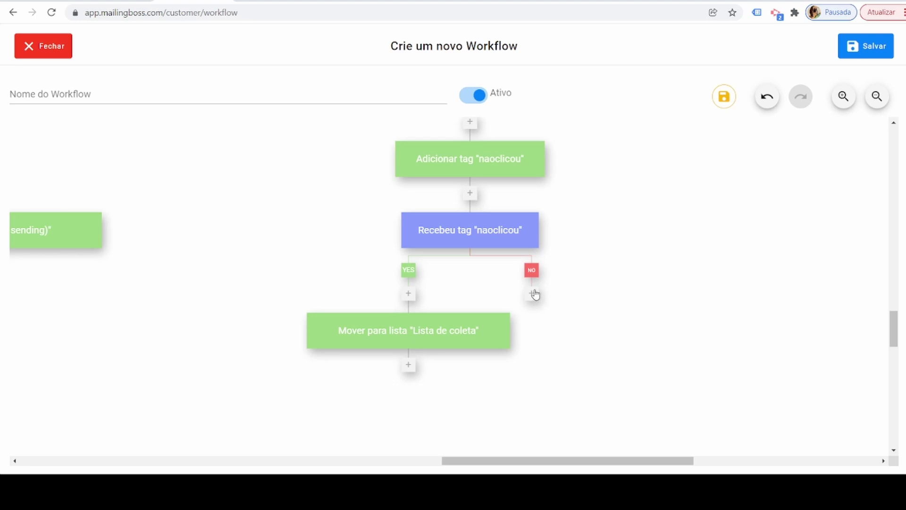
pyautogui.click(535, 295)
pyautogui.scroll(3, 481, 350)
pyautogui.scroll(-1, 481, 350)
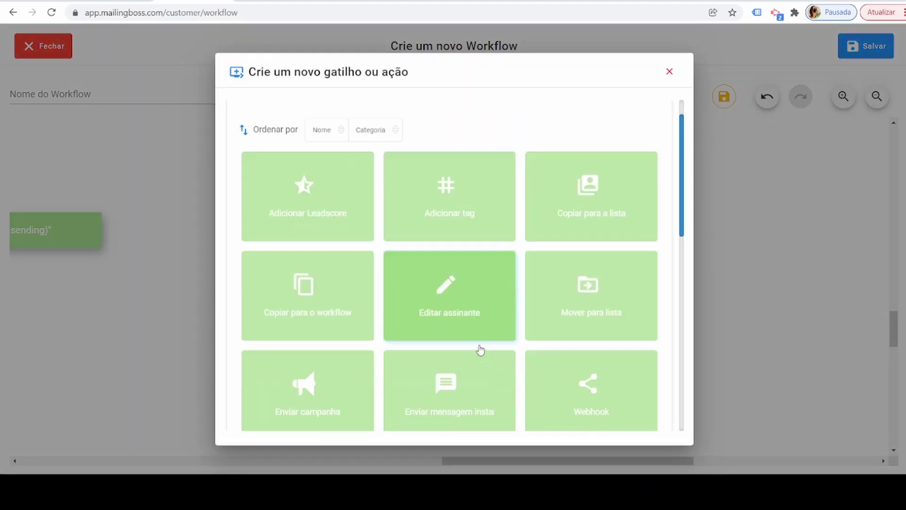
pyautogui.scroll(-7, 480, 350)
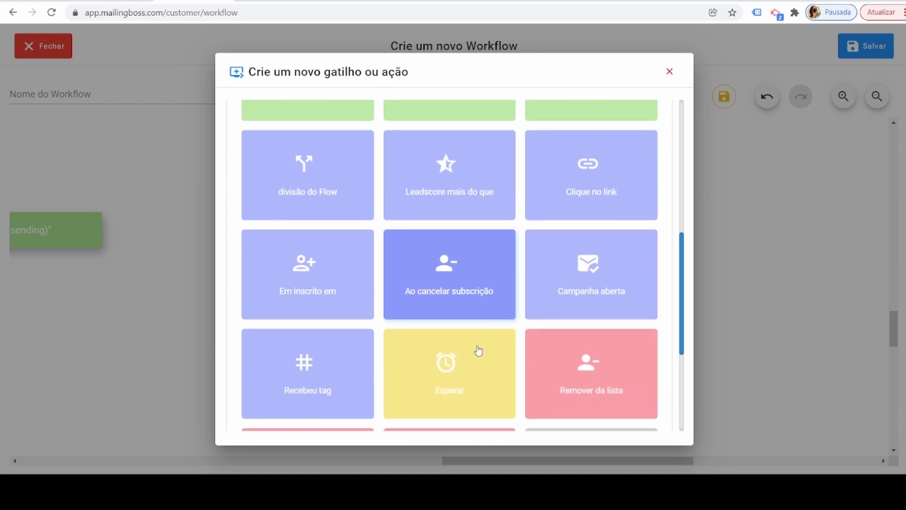
pyautogui.scroll(-3, 478, 351)
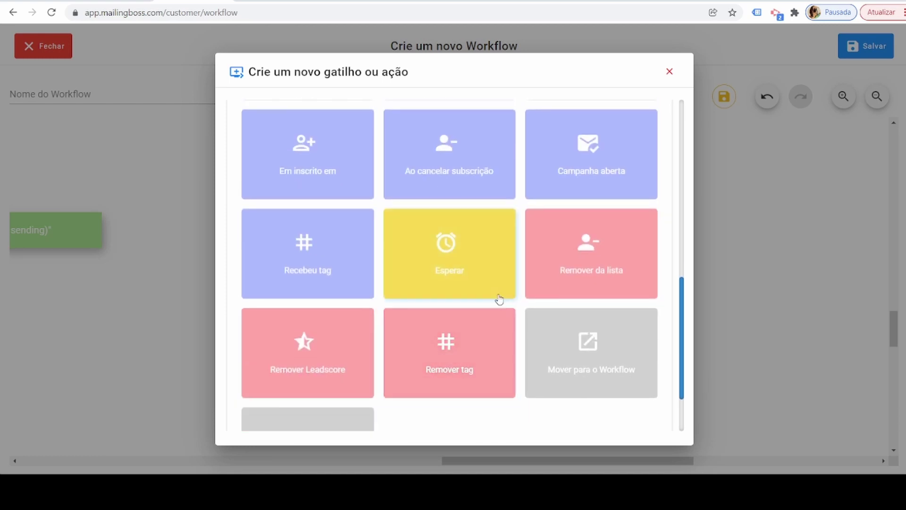
pyautogui.click(497, 284)
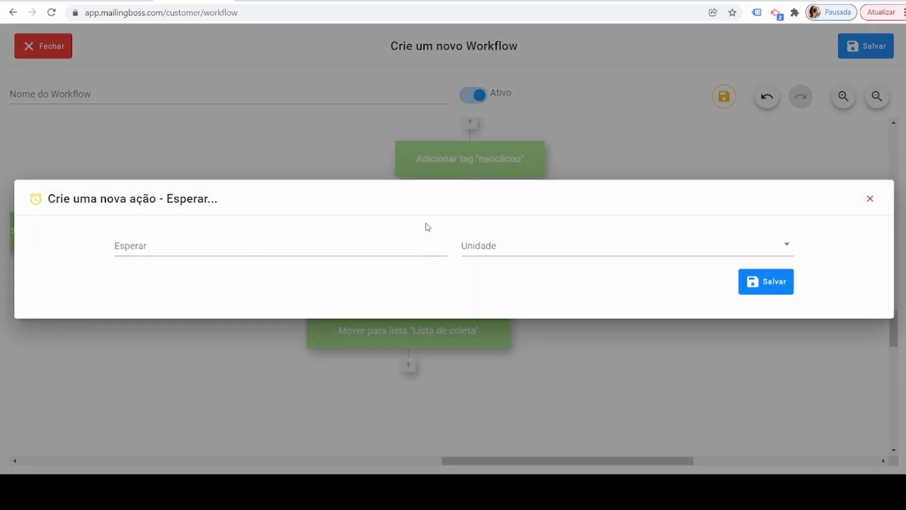
pyautogui.click(432, 247)
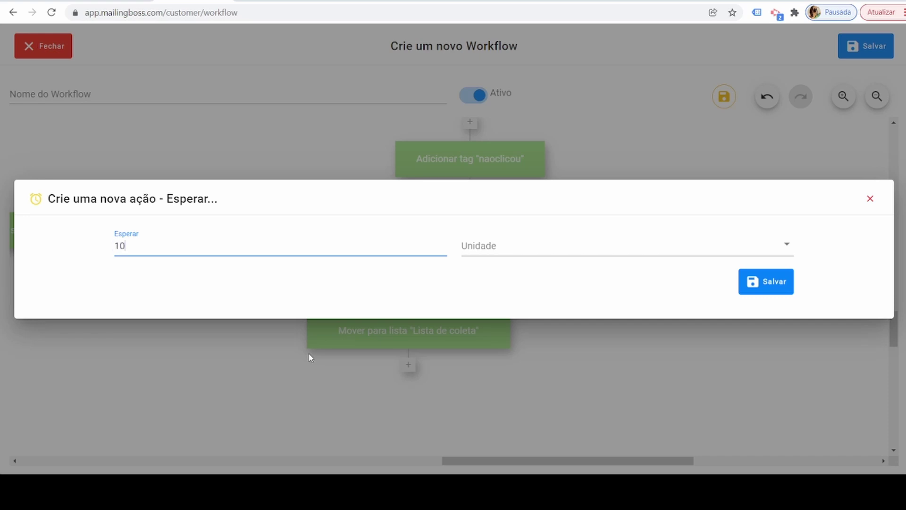
pyautogui.click(502, 255)
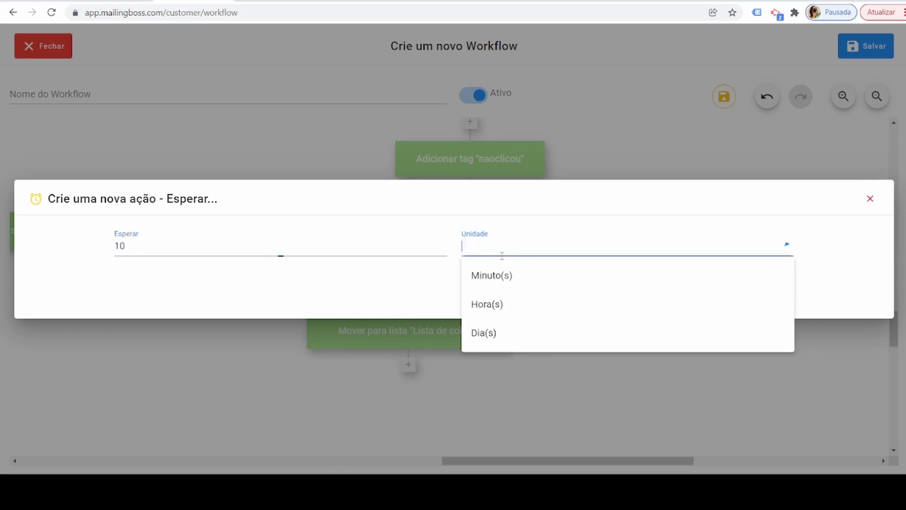
pyautogui.click(495, 284)
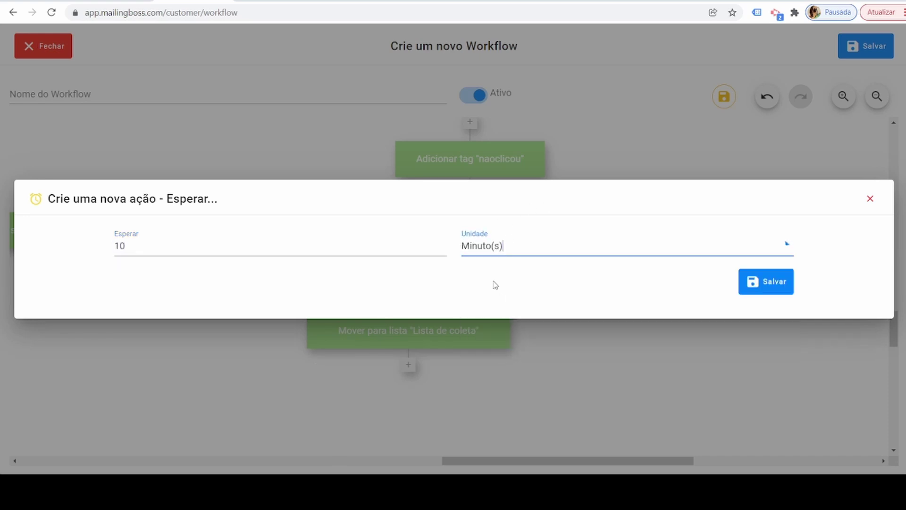
pyautogui.click(762, 284)
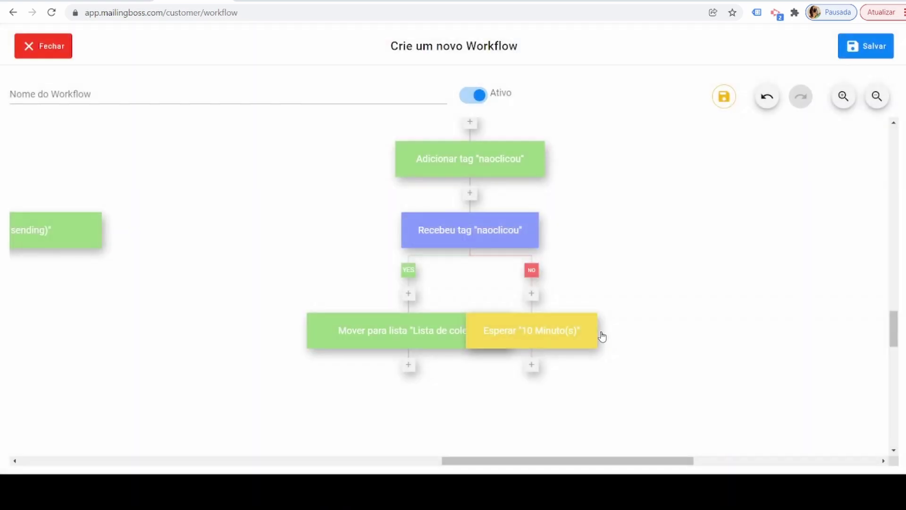
pyautogui.moveTo(514, 328); pyautogui.dragTo(607, 334)
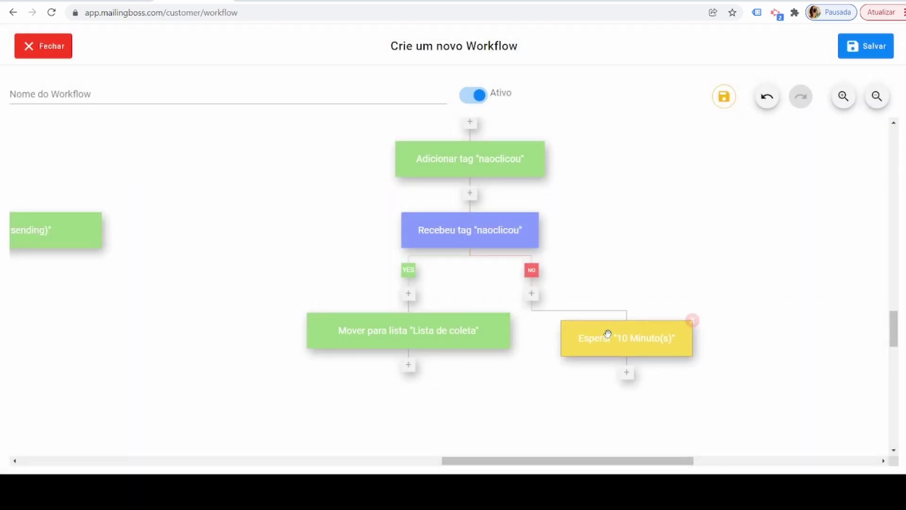
# - Start an "Enviar campanha" action below the 10-minute wait and open the campaign editor from its campaign field
pyautogui.click(626, 373)
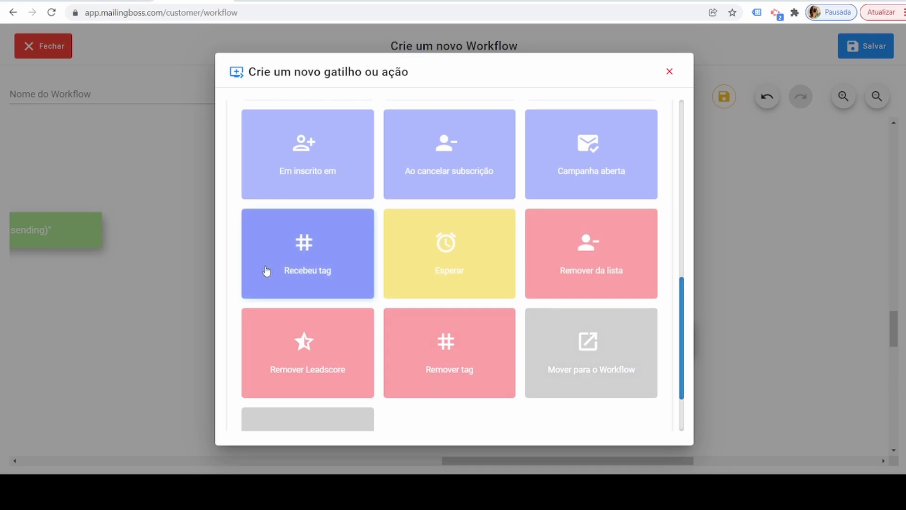
pyautogui.scroll(3, 395, 300)
pyautogui.scroll(1, 396, 299)
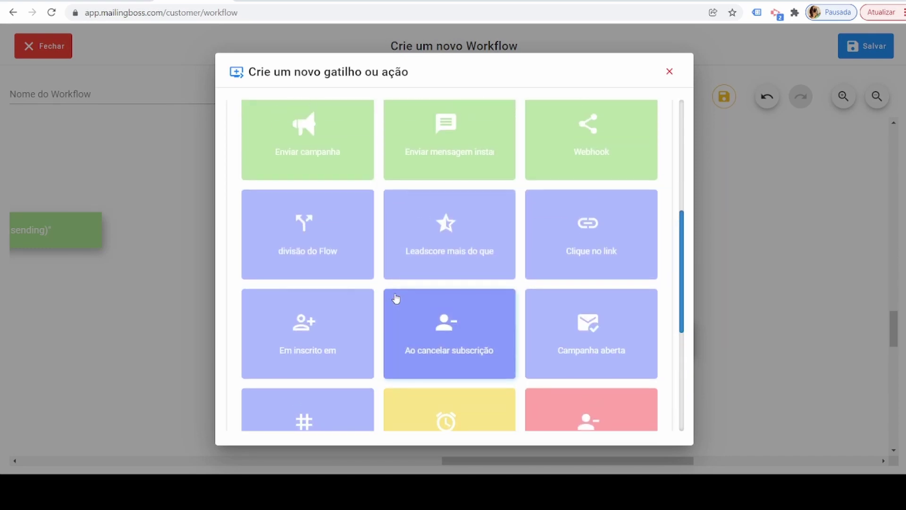
pyautogui.scroll(1, 387, 290)
pyautogui.click(314, 211)
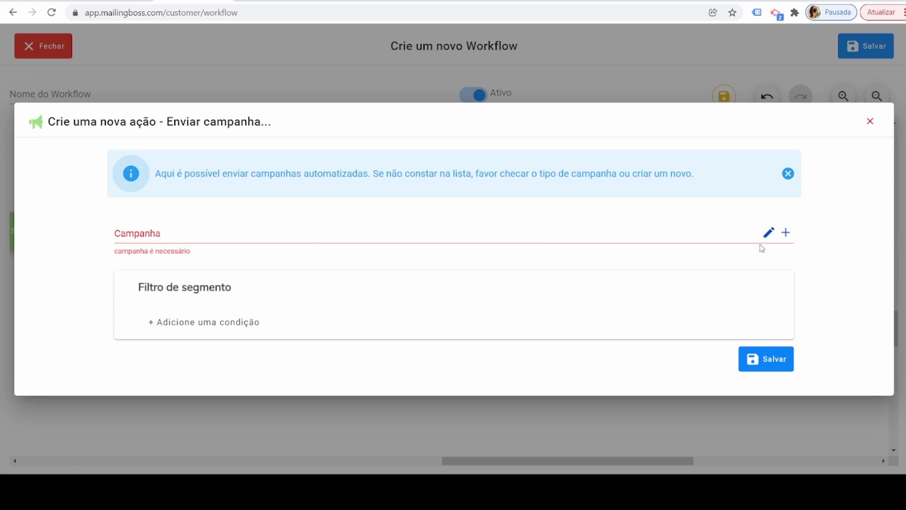
pyautogui.click(769, 231)
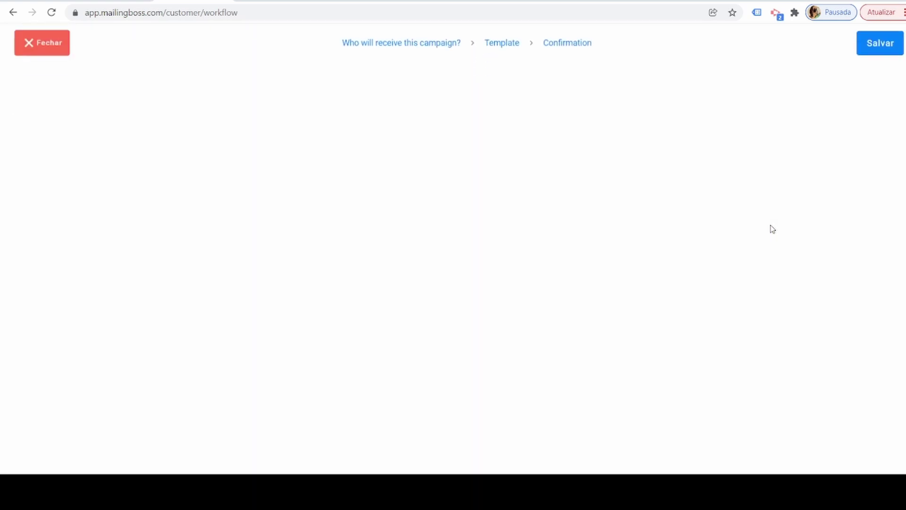